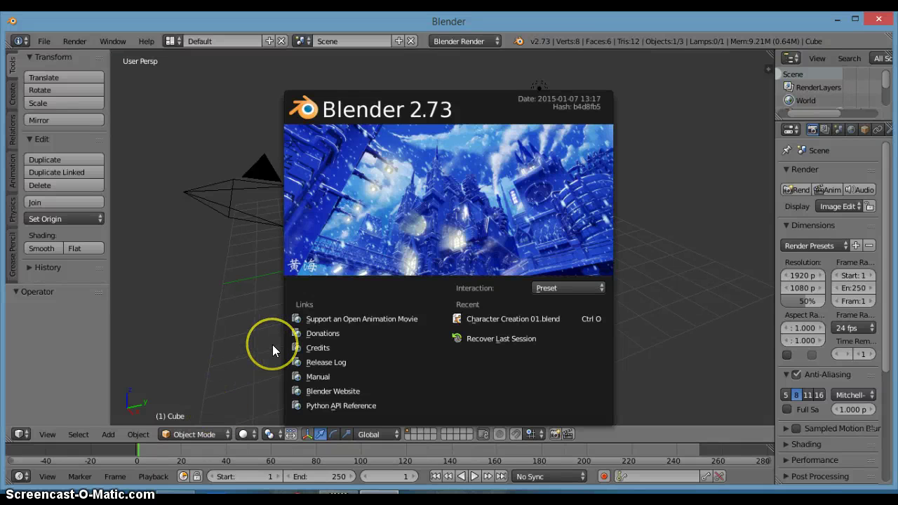
# - Dismiss the splash screen and zoom the viewport in on the default cube
pyautogui.click(395, 248)
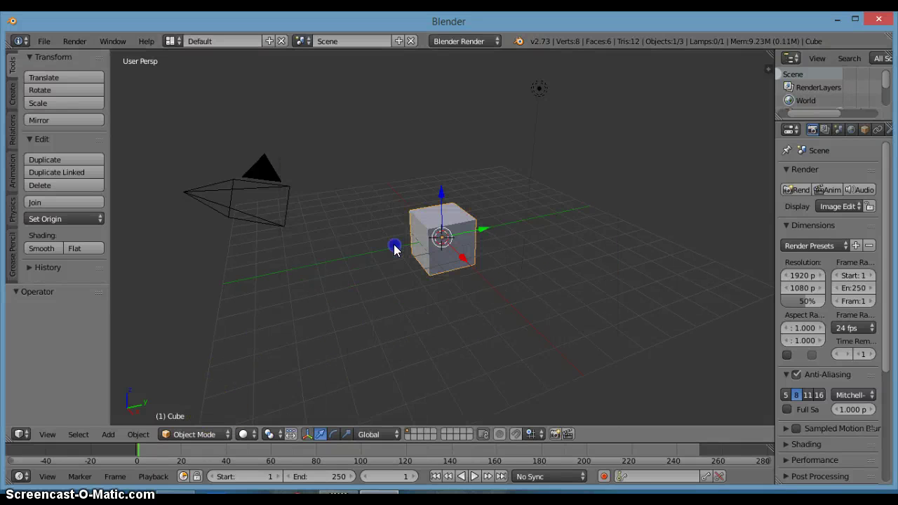
pyautogui.moveTo(395, 248)
pyautogui.mouseDown(button='middle')
pyautogui.moveTo(467, 306)
pyautogui.moveTo(494, 299)
pyautogui.moveTo(297, 321)
pyautogui.mouseUp(button='middle')
pyautogui.scroll(2, 494, 299)
pyautogui.scroll(1, 511, 262)
pyautogui.scroll(-2, 296, 321)
# - Orbit around the cube, select it, and make the timeline area taller
pyautogui.moveTo(454, 297); pyautogui.dragTo(386, 315, button='middle')
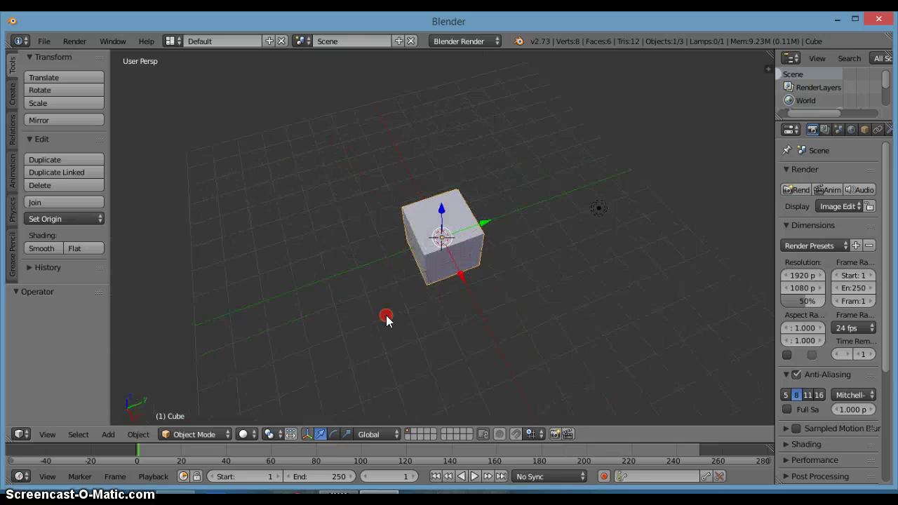
pyautogui.moveTo(334, 282)
pyautogui.mouseDown(button='middle')
pyautogui.moveTo(378, 273)
pyautogui.moveTo(391, 307)
pyautogui.moveTo(226, 276)
pyautogui.moveTo(451, 297)
pyautogui.moveTo(391, 254)
pyautogui.moveTo(242, 288)
pyautogui.moveTo(446, 257)
pyautogui.moveTo(451, 305)
pyautogui.moveTo(595, 245)
pyautogui.moveTo(553, 281)
pyautogui.moveTo(585, 269)
pyautogui.moveTo(529, 254)
pyautogui.mouseUp(button='middle')
pyautogui.scroll(2, 390, 306)
pyautogui.click(449, 241)
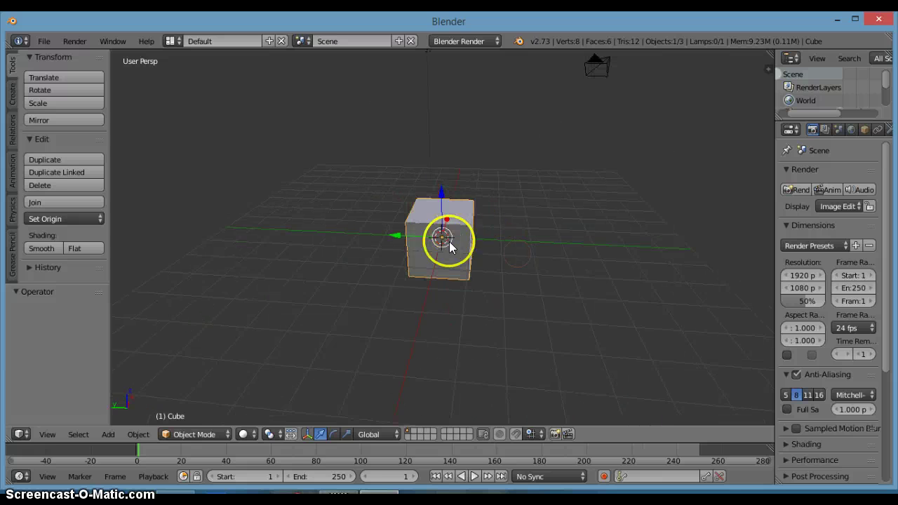
pyautogui.moveTo(295, 443)
pyautogui.mouseDown()
pyautogui.moveTo(334, 402)
pyautogui.moveTo(334, 412)
pyautogui.mouseUp()
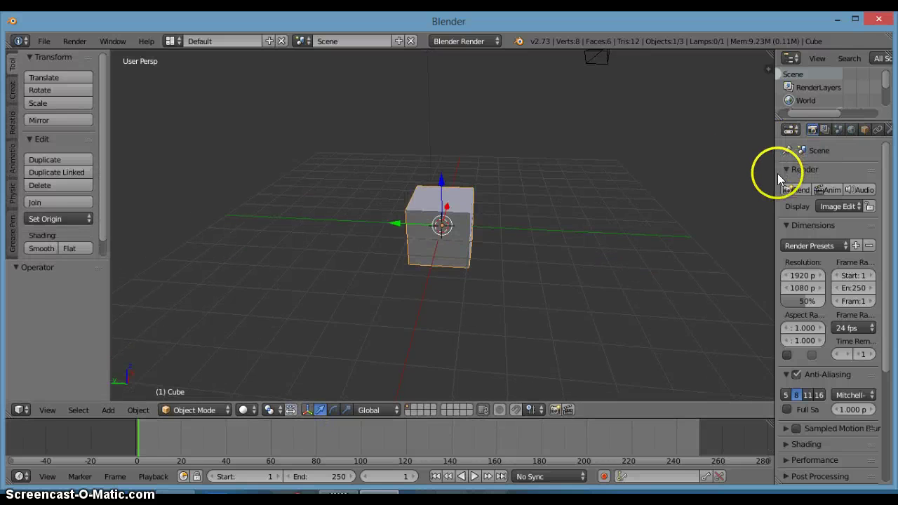
# - Widen the Properties panel and set the cube's Diffuse material colour to yellow
pyautogui.moveTo(775, 176); pyautogui.dragTo(725, 205)
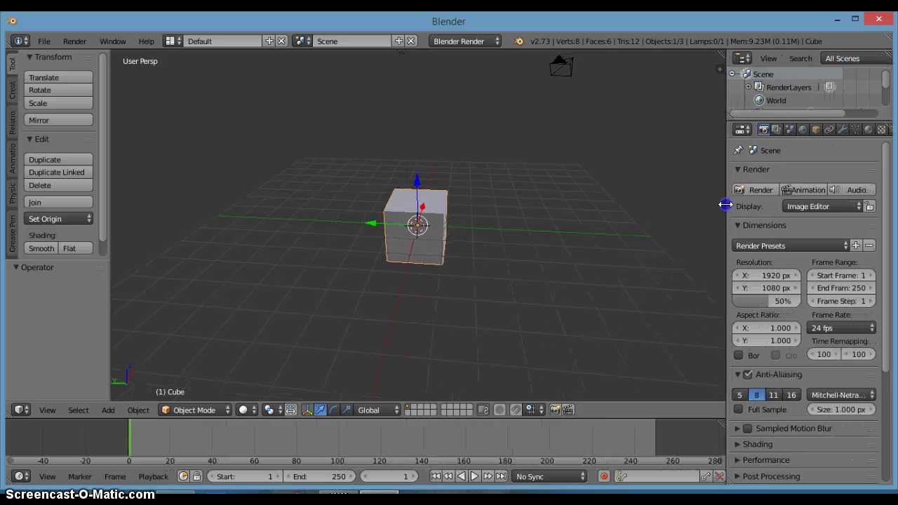
pyautogui.click(867, 132)
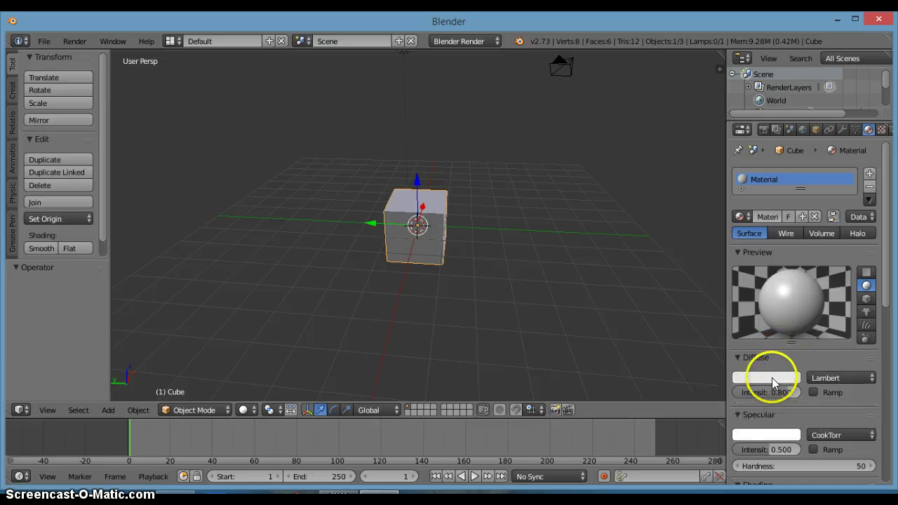
pyautogui.click(774, 381)
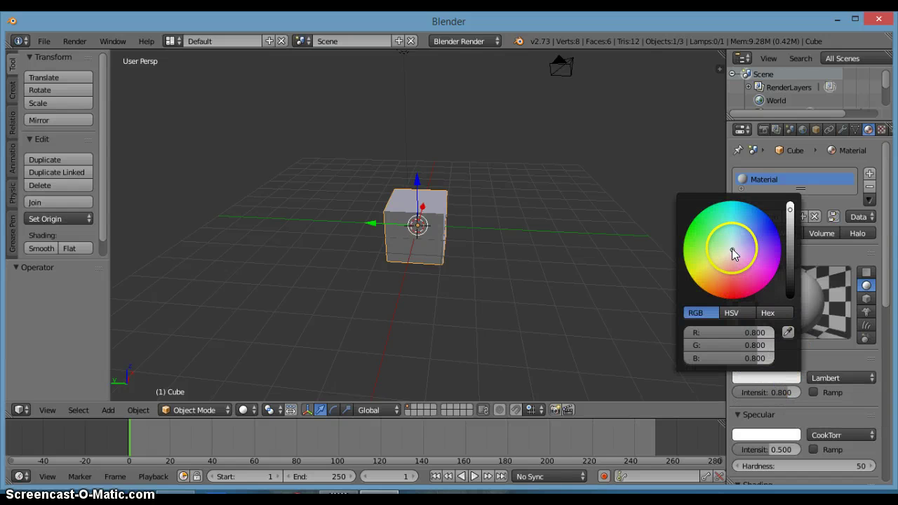
pyautogui.moveTo(733, 254)
pyautogui.mouseDown()
pyautogui.moveTo(758, 260)
pyautogui.moveTo(686, 295)
pyautogui.mouseUp()
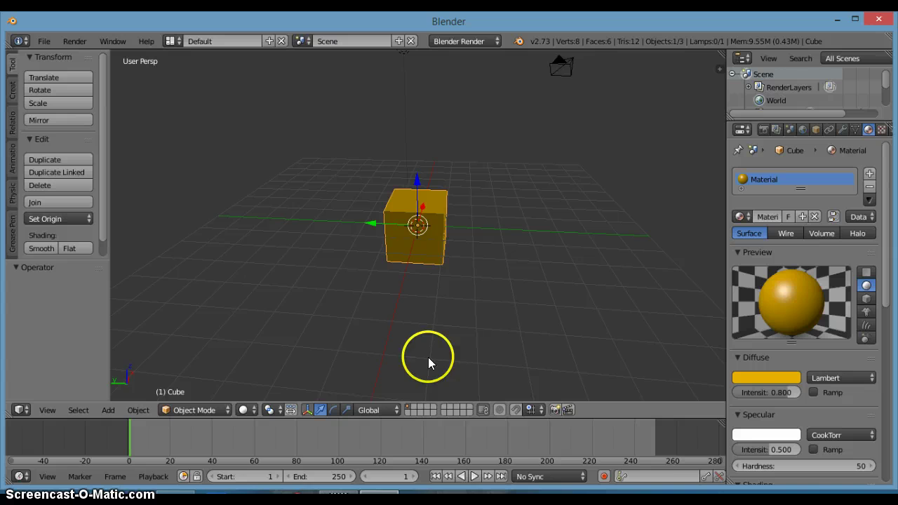
# - Enable Auto Keying and nudge the cube slightly along Y to key its frame-1 position
pyautogui.scroll(-2, 635, 481)
pyautogui.scroll(-3, 605, 484)
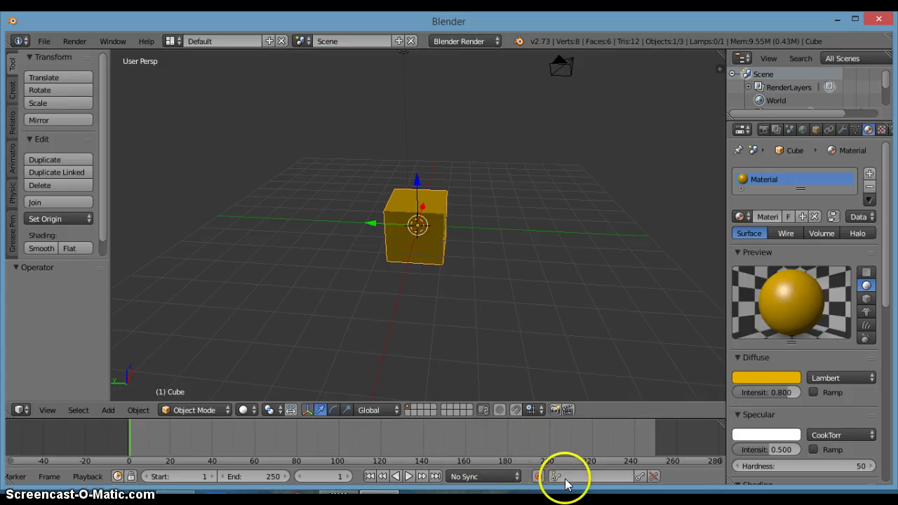
pyautogui.click(538, 477)
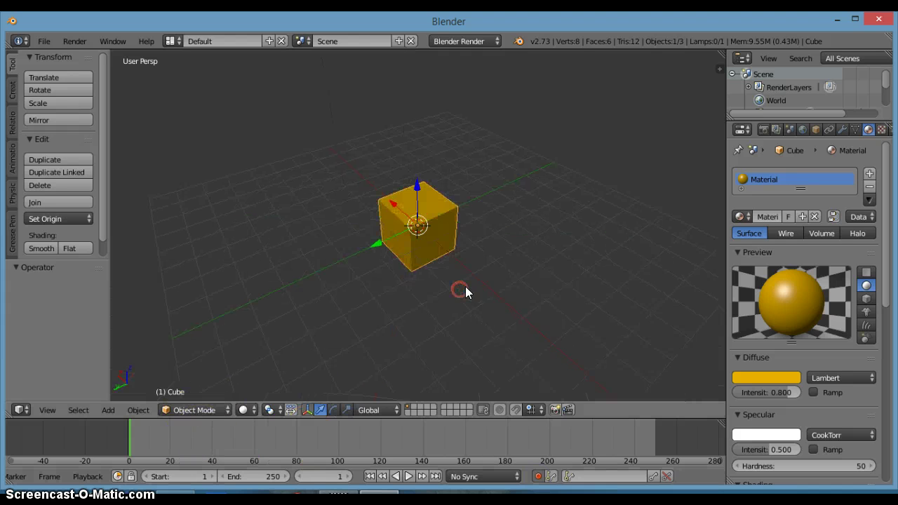
pyautogui.scroll(3, 465, 287)
pyautogui.moveTo(465, 287)
pyautogui.mouseDown(button='middle')
pyautogui.moveTo(484, 305)
pyautogui.moveTo(445, 297)
pyautogui.mouseUp(button='middle')
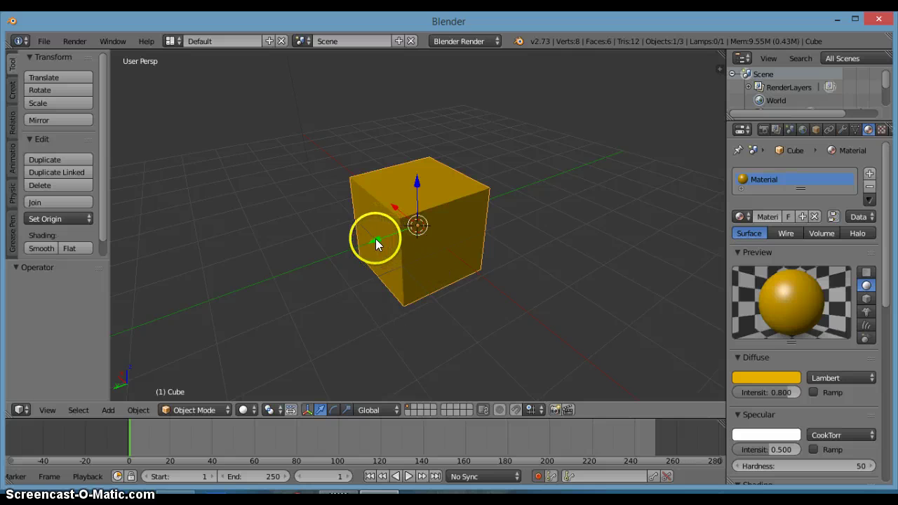
pyautogui.moveTo(375, 238); pyautogui.dragTo(373, 241)
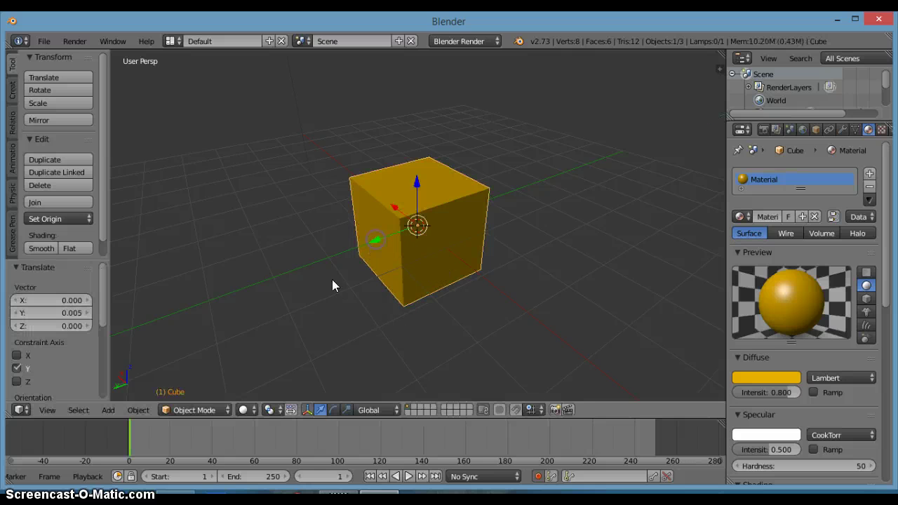
# - Scrub the playhead to frame 31 and zoom the viewport out around the cube
pyautogui.click(136, 442)
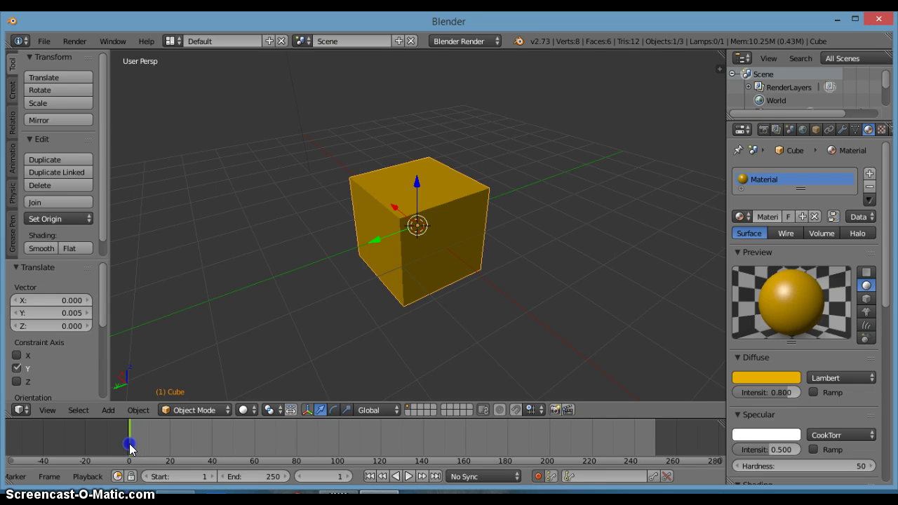
pyautogui.moveTo(334, 307)
pyautogui.mouseDown(button='middle')
pyautogui.moveTo(339, 287)
pyautogui.moveTo(338, 345)
pyautogui.mouseUp(button='middle')
pyautogui.click(149, 431)
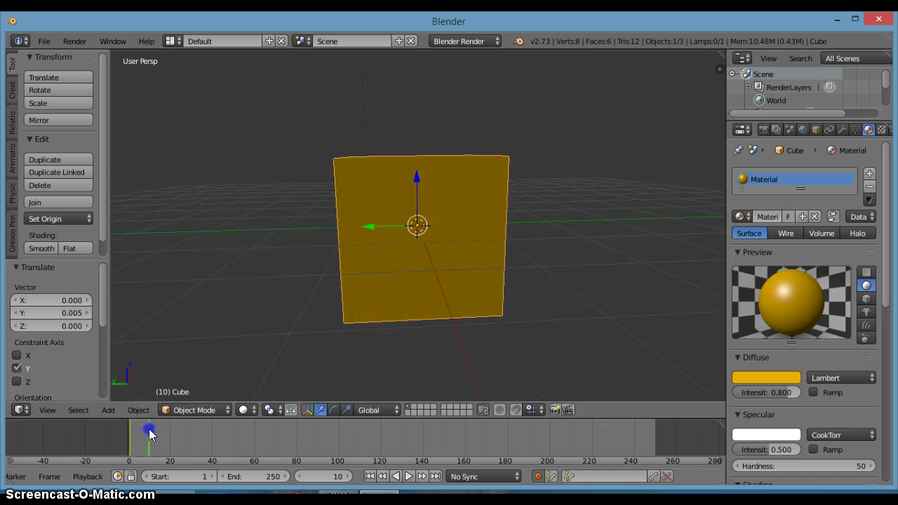
pyautogui.moveTo(147, 440)
pyautogui.mouseDown()
pyautogui.moveTo(127, 437)
pyautogui.moveTo(193, 449)
pyautogui.mouseUp()
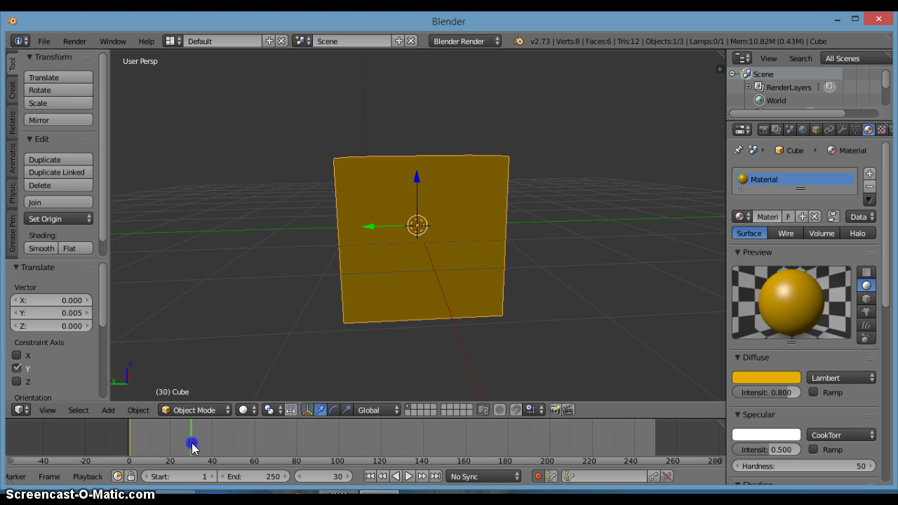
pyautogui.moveTo(465, 309); pyautogui.dragTo(470, 354, button='middle')
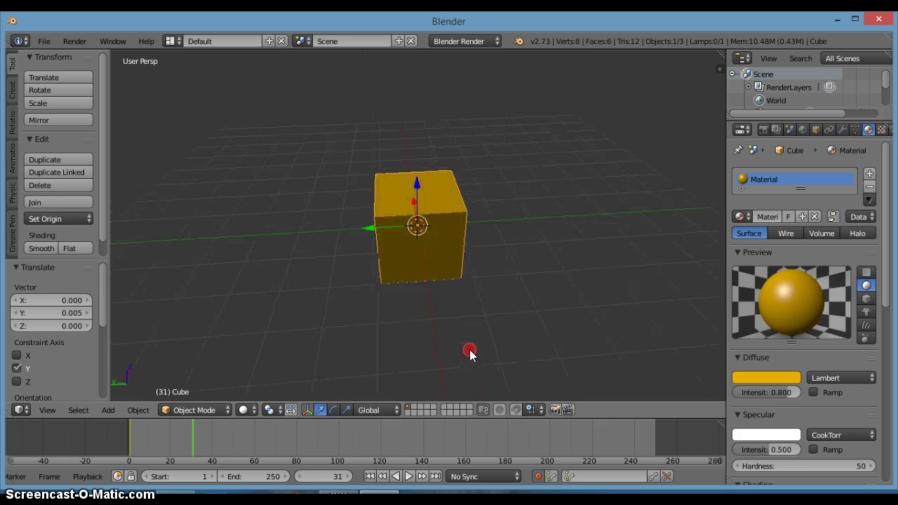
pyautogui.scroll(-1, 380, 228)
pyautogui.scroll(-2, 399, 236)
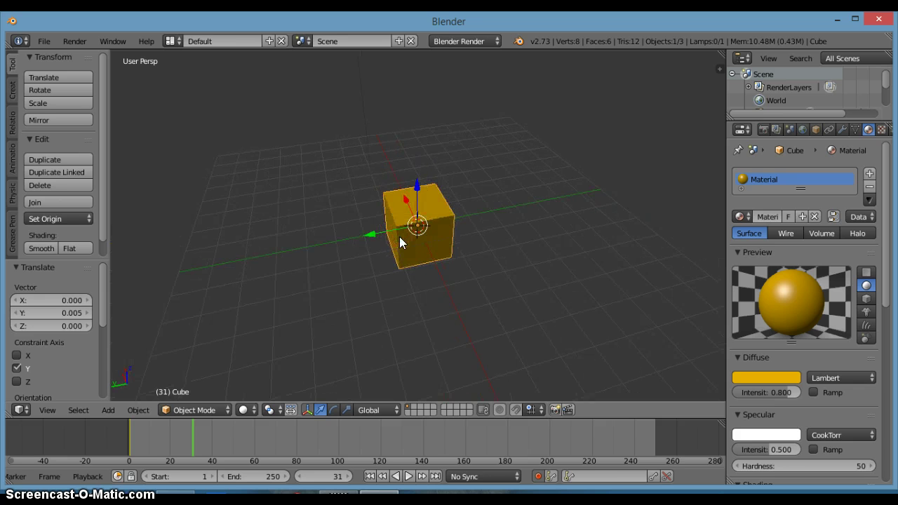
pyautogui.scroll(-2, 399, 236)
pyautogui.moveTo(378, 241); pyautogui.dragTo(384, 240, button='middle')
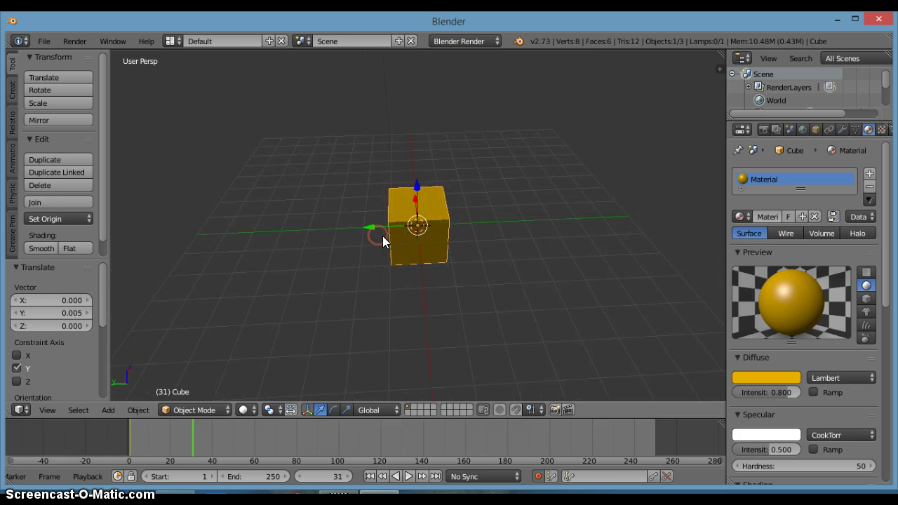
# - Slide the cube left along Y, raise it along Z, then shift it further along Y
pyautogui.press('g')
pyautogui.rightClick(425, 246)
pyautogui.moveTo(371, 226); pyautogui.dragTo(173, 245)
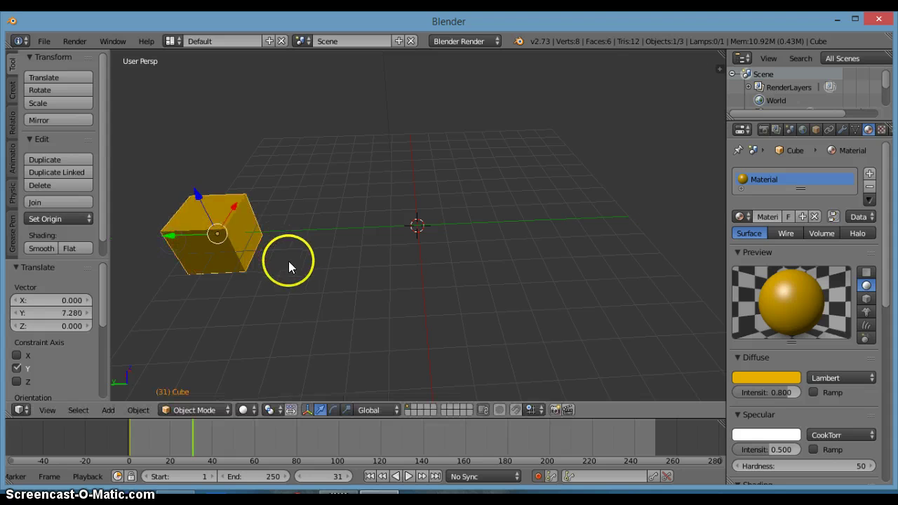
pyautogui.moveTo(289, 263)
pyautogui.mouseDown(button='middle')
pyautogui.moveTo(431, 269)
pyautogui.moveTo(422, 213)
pyautogui.mouseUp(button='middle')
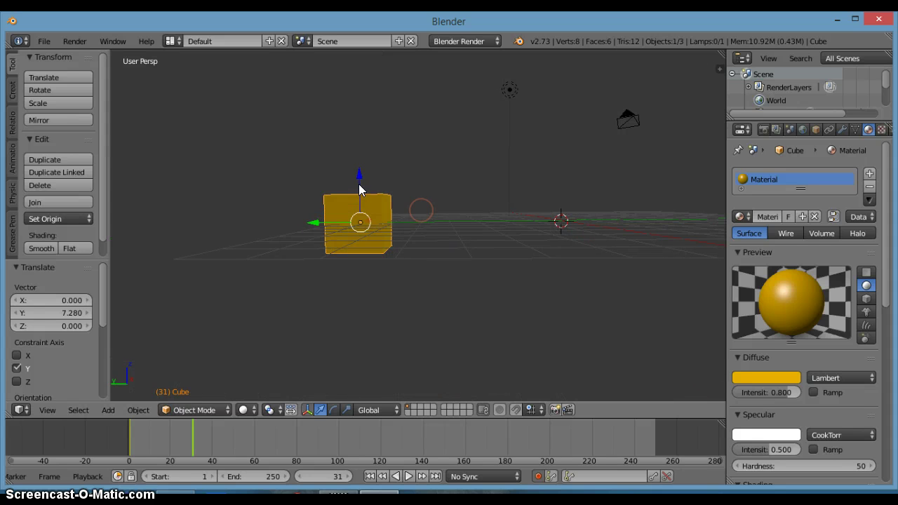
pyautogui.moveTo(359, 167); pyautogui.dragTo(364, 77)
pyautogui.moveTo(461, 206); pyautogui.dragTo(483, 290, button='middle')
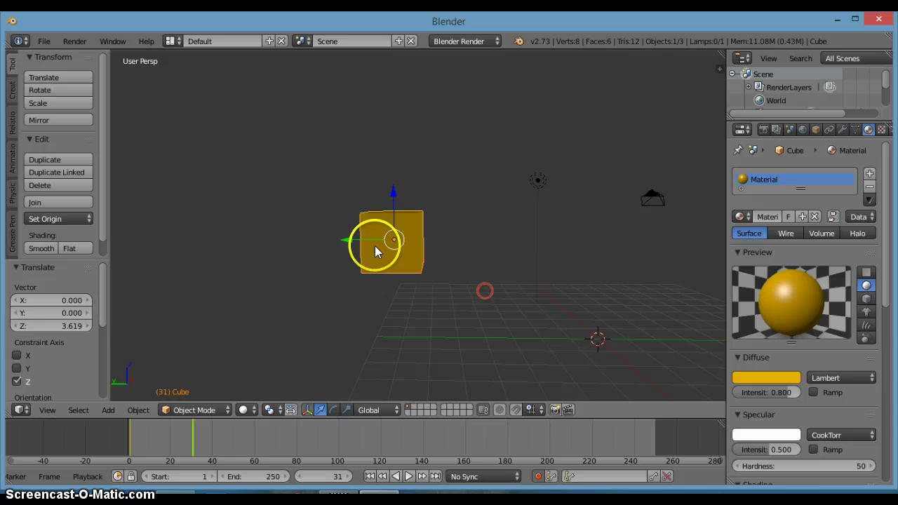
pyautogui.moveTo(349, 243); pyautogui.dragTo(603, 287)
pyautogui.moveTo(603, 287)
pyautogui.mouseDown(button='middle')
pyautogui.moveTo(493, 311)
pyautogui.moveTo(477, 334)
pyautogui.mouseUp(button='middle')
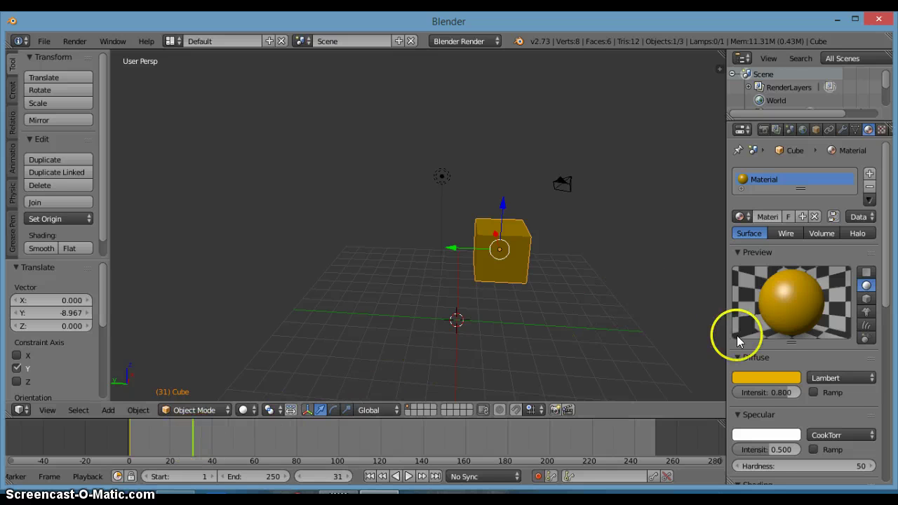
# - Insert a keyframe on the cube's yellow Diffuse colour from its right-click menu
pyautogui.rightClick(762, 378)
pyautogui.click(759, 372)
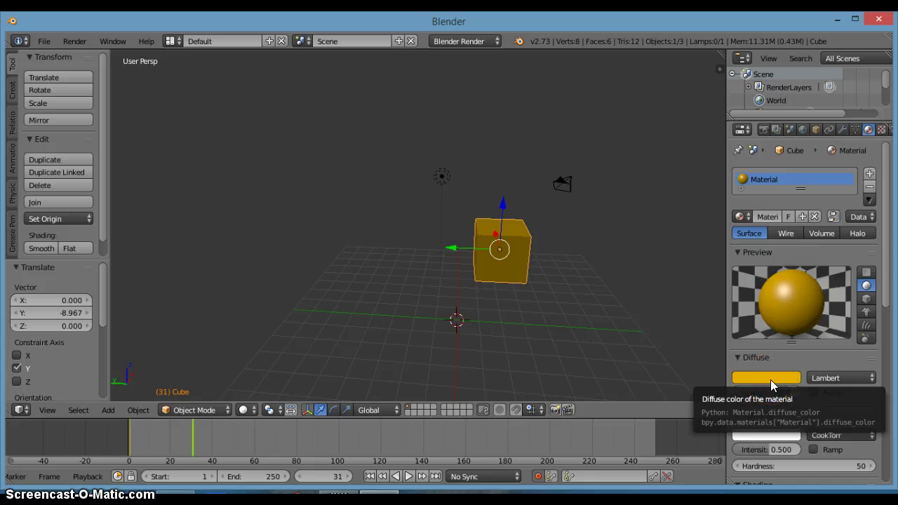
pyautogui.click(769, 379)
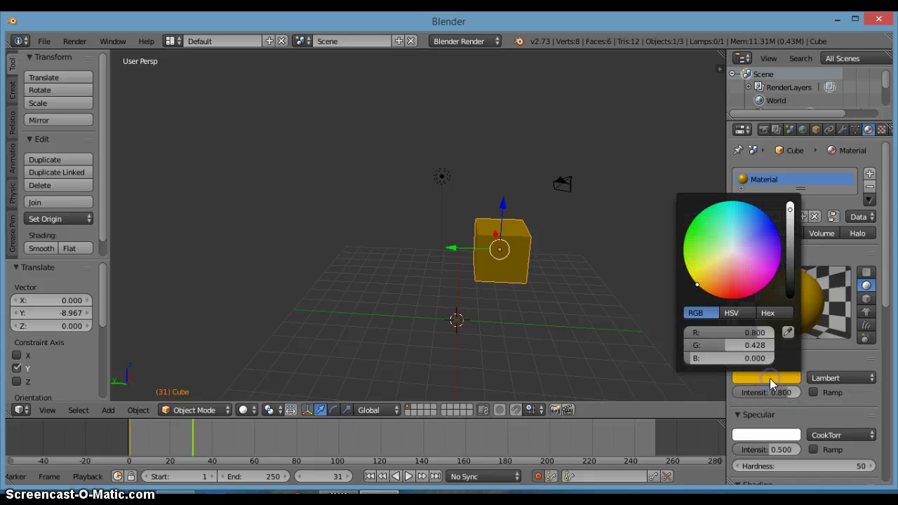
pyautogui.rightClick(775, 375)
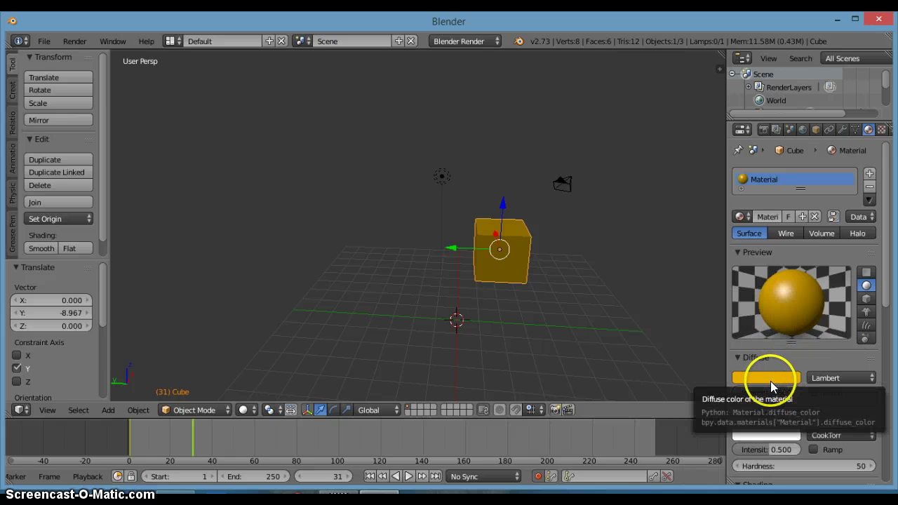
pyautogui.rightClick(771, 379)
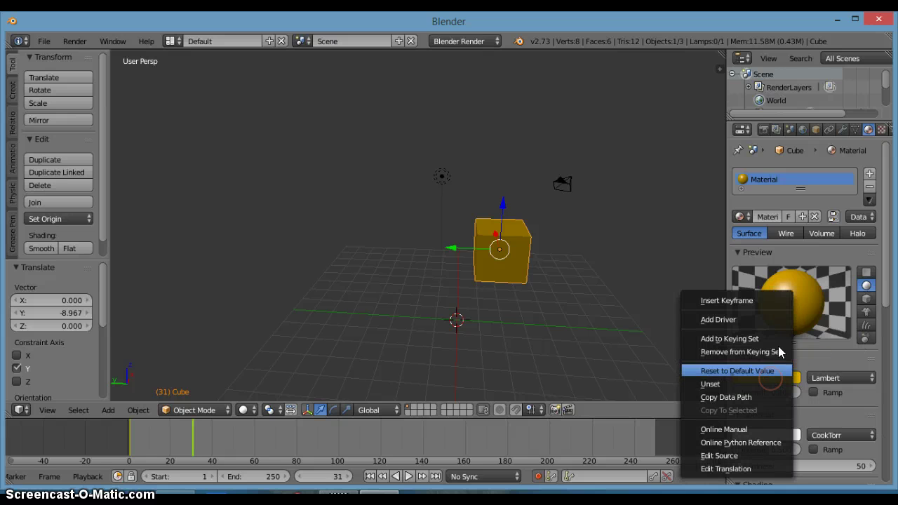
pyautogui.click(764, 300)
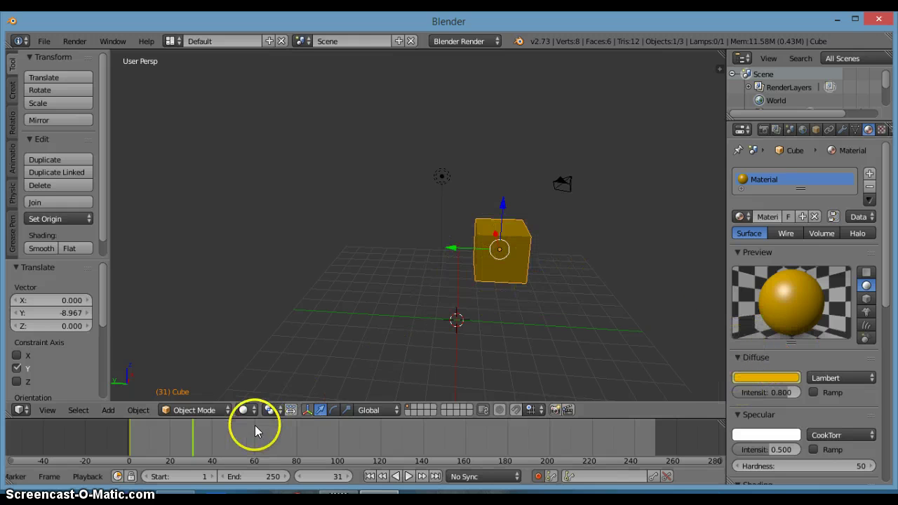
# - Go to frame 66 and slide the cube left along Y
pyautogui.click(235, 440)
pyautogui.press('Left')
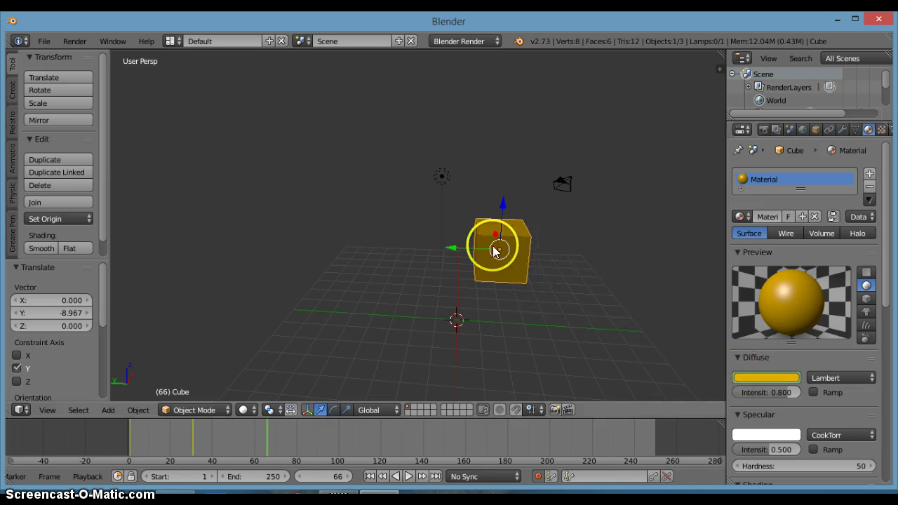
pyautogui.click(452, 248)
pyautogui.moveTo(452, 248); pyautogui.dragTo(227, 254)
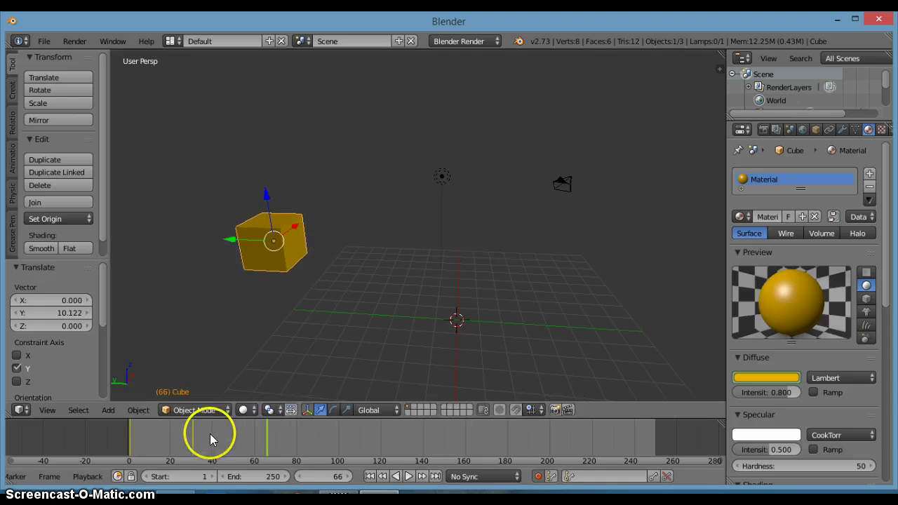
# - Raise the cube along Z and move it far left along X
pyautogui.moveTo(442, 341)
pyautogui.mouseDown(button='middle')
pyautogui.moveTo(283, 317)
pyautogui.moveTo(399, 263)
pyautogui.mouseUp(button='middle')
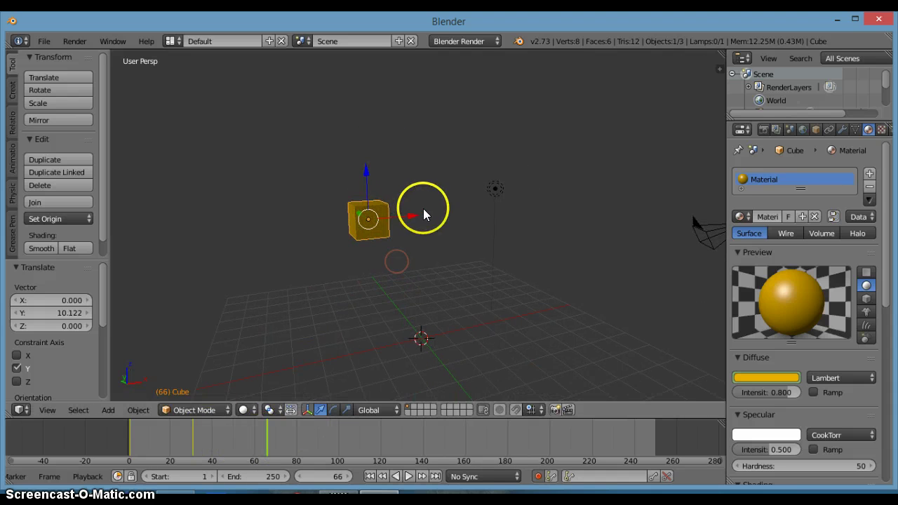
pyautogui.moveTo(423, 209)
pyautogui.mouseDown()
pyautogui.moveTo(425, 219)
pyautogui.moveTo(627, 215)
pyautogui.mouseUp()
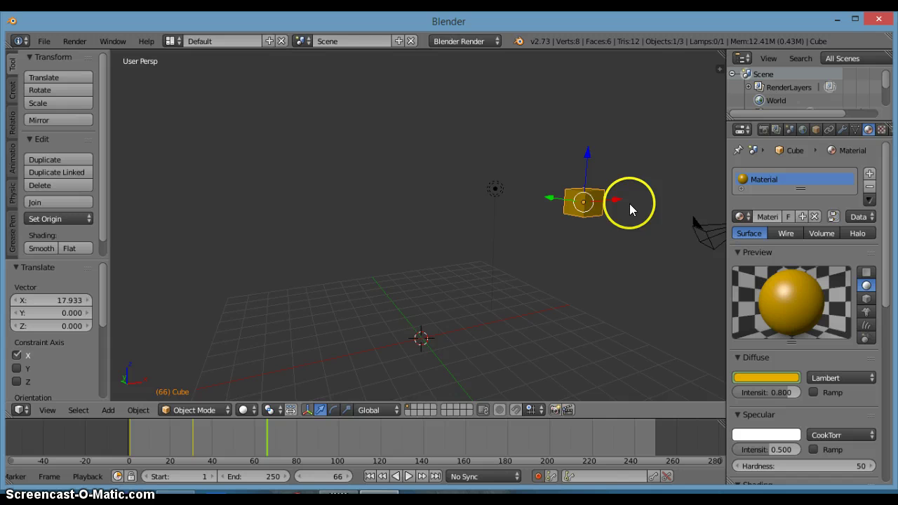
pyautogui.moveTo(629, 203)
pyautogui.mouseDown(button='middle')
pyautogui.moveTo(623, 219)
pyautogui.moveTo(679, 200)
pyautogui.mouseUp(button='middle')
pyautogui.moveTo(642, 169); pyautogui.dragTo(658, 103)
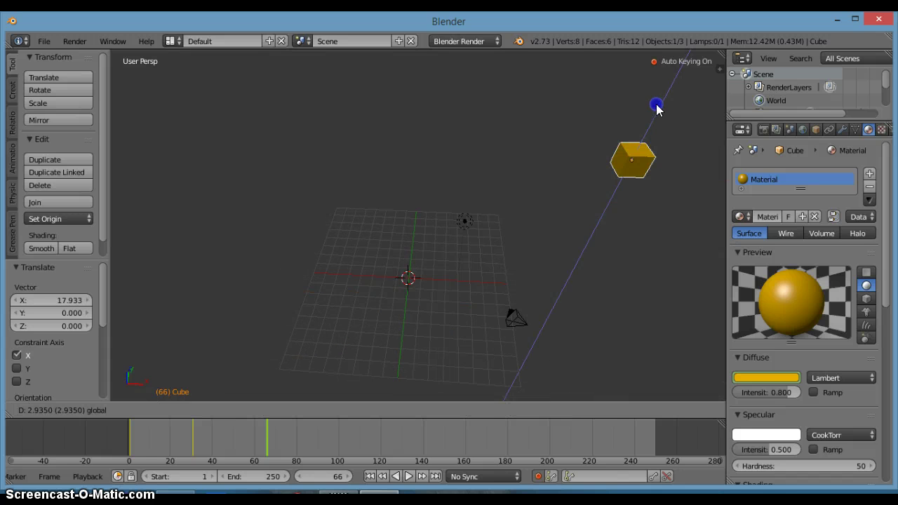
pyautogui.moveTo(692, 145)
pyautogui.mouseDown()
pyautogui.moveTo(607, 161)
pyautogui.moveTo(312, 182)
pyautogui.mouseUp()
pyautogui.moveTo(312, 183)
pyautogui.mouseDown(button='middle')
pyautogui.moveTo(582, 190)
pyautogui.moveTo(401, 189)
pyautogui.moveTo(402, 222)
pyautogui.mouseUp(button='middle')
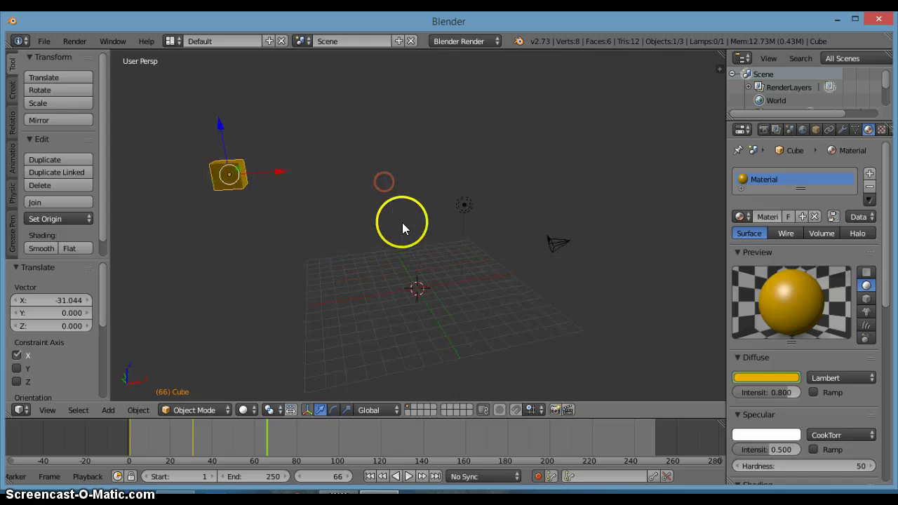
# - At frame 66 turn the cube blue and reposition it along X and Z
pyautogui.click(774, 379)
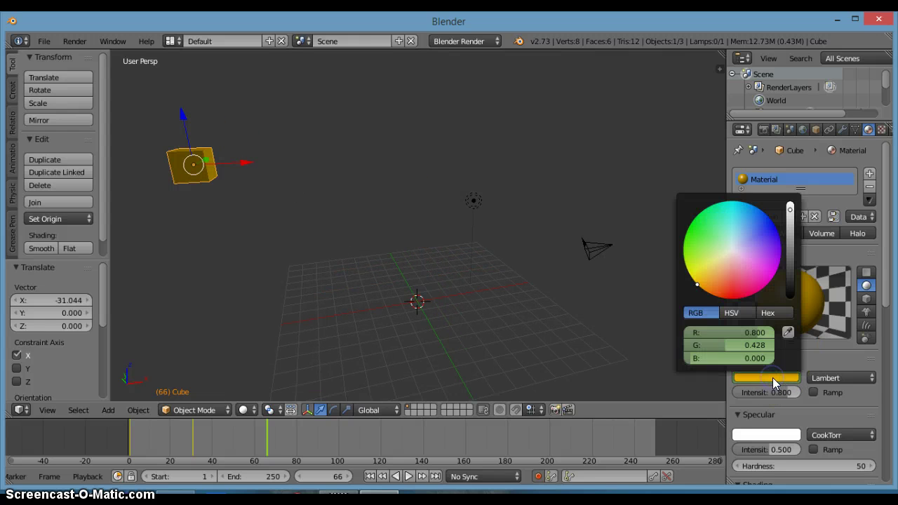
pyautogui.moveTo(725, 277)
pyautogui.mouseDown()
pyautogui.moveTo(735, 238)
pyautogui.moveTo(765, 221)
pyautogui.moveTo(778, 237)
pyautogui.mouseUp()
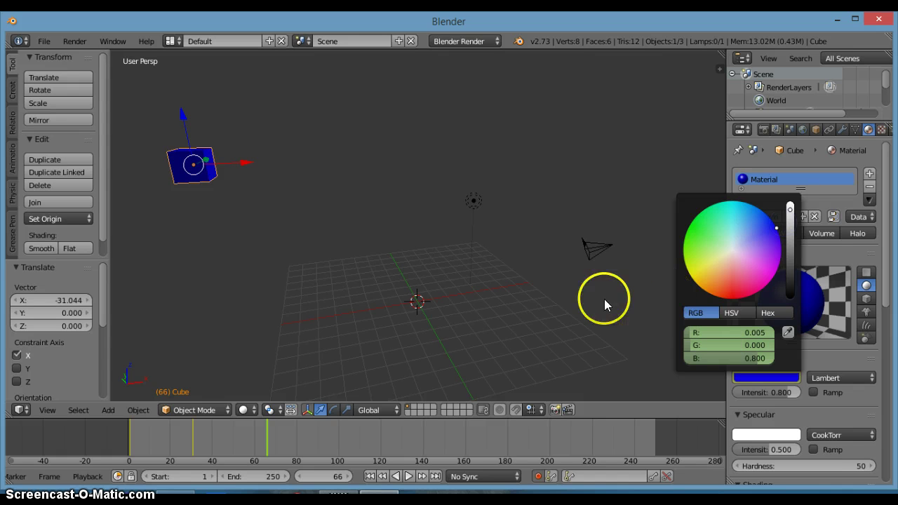
pyautogui.moveTo(256, 167); pyautogui.dragTo(491, 181)
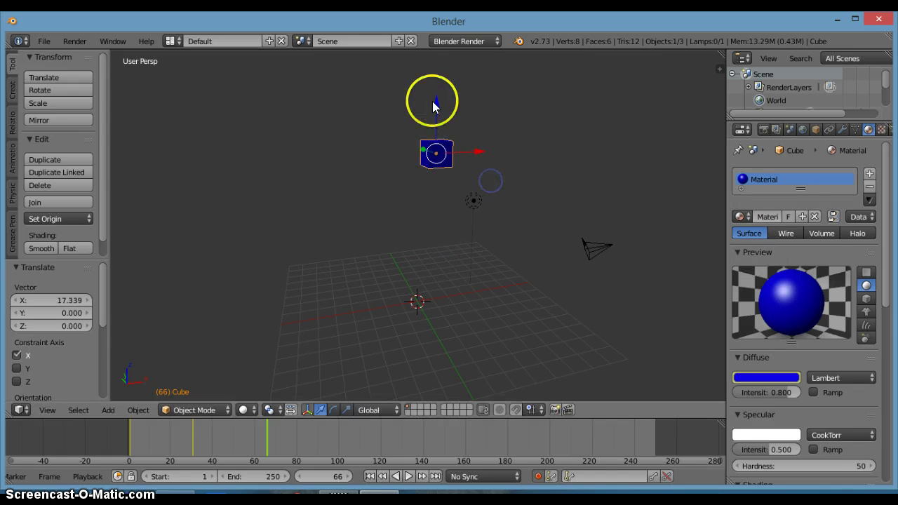
pyautogui.moveTo(433, 106); pyautogui.dragTo(450, 247)
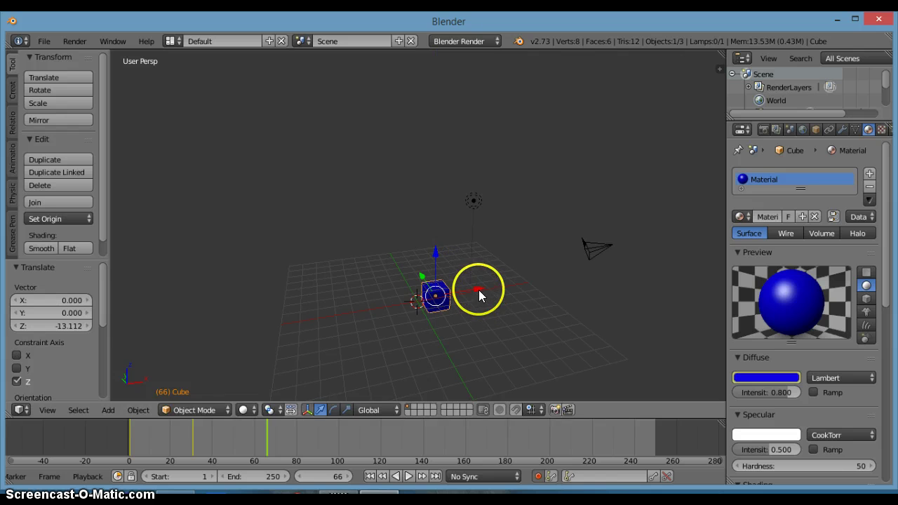
pyautogui.moveTo(478, 291)
pyautogui.mouseDown()
pyautogui.moveTo(356, 290)
pyautogui.moveTo(335, 188)
pyautogui.mouseUp()
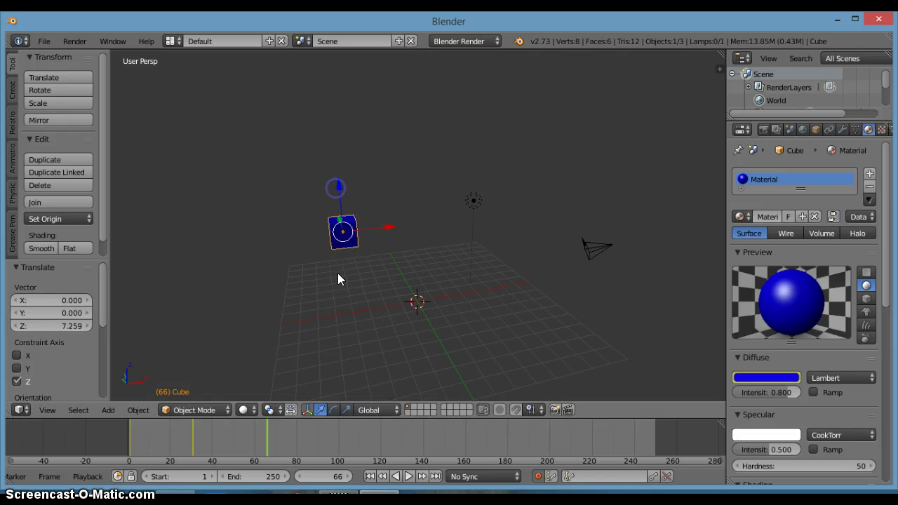
# - At frame 99 move the cube right along X, up along Z, then along Y
pyautogui.click(302, 440)
pyautogui.moveTo(307, 440); pyautogui.dragTo(337, 444)
pyautogui.moveTo(421, 296)
pyautogui.mouseDown(button='middle')
pyautogui.moveTo(425, 270)
pyautogui.moveTo(410, 256)
pyautogui.mouseUp(button='middle')
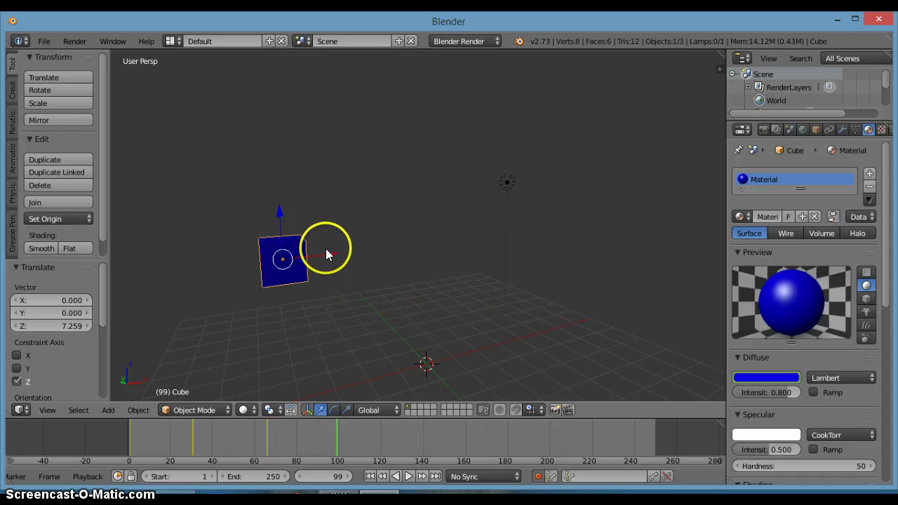
pyautogui.moveTo(332, 259); pyautogui.dragTo(647, 236)
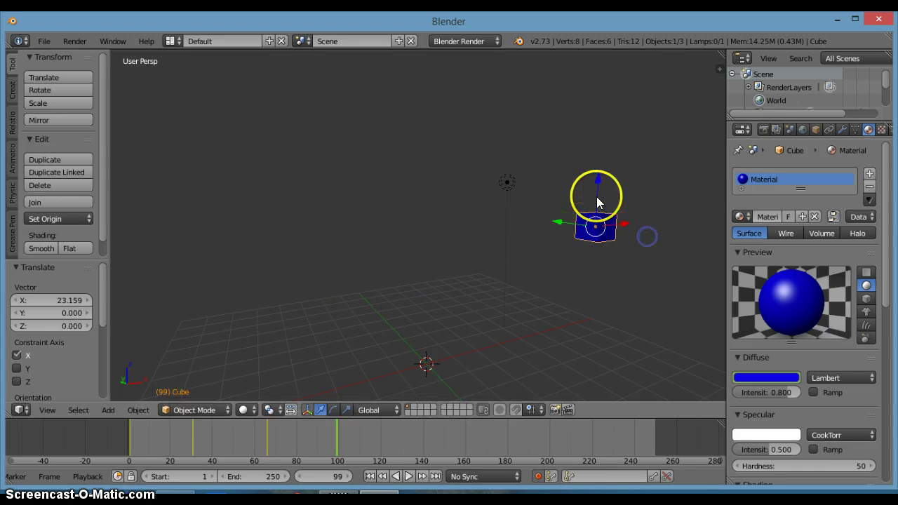
pyautogui.moveTo(598, 156)
pyautogui.mouseDown()
pyautogui.moveTo(618, 137)
pyautogui.moveTo(366, 98)
pyautogui.mouseUp()
pyautogui.press('g')
pyautogui.press('y')
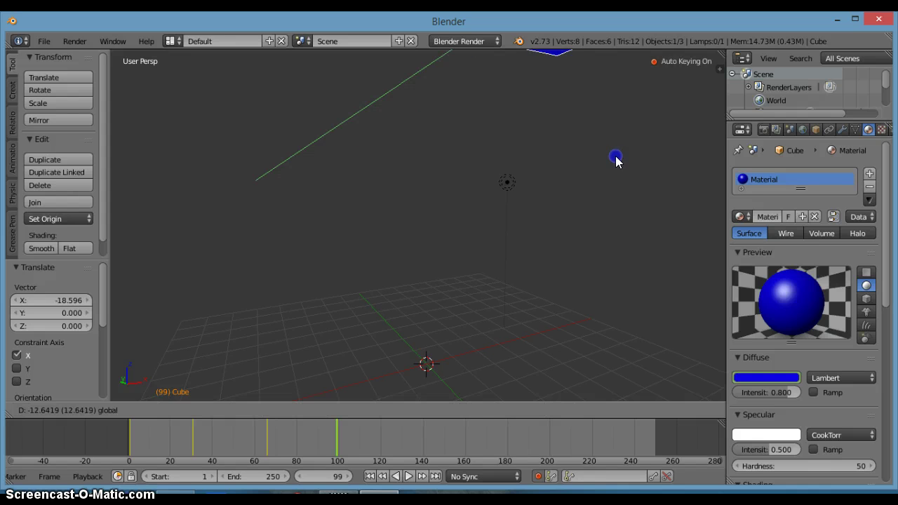
pyautogui.click(610, 163)
pyautogui.moveTo(597, 172); pyautogui.dragTo(747, 322, button='middle')
# - Change the cube's Diffuse colour to green at frame 99
pyautogui.click(765, 378)
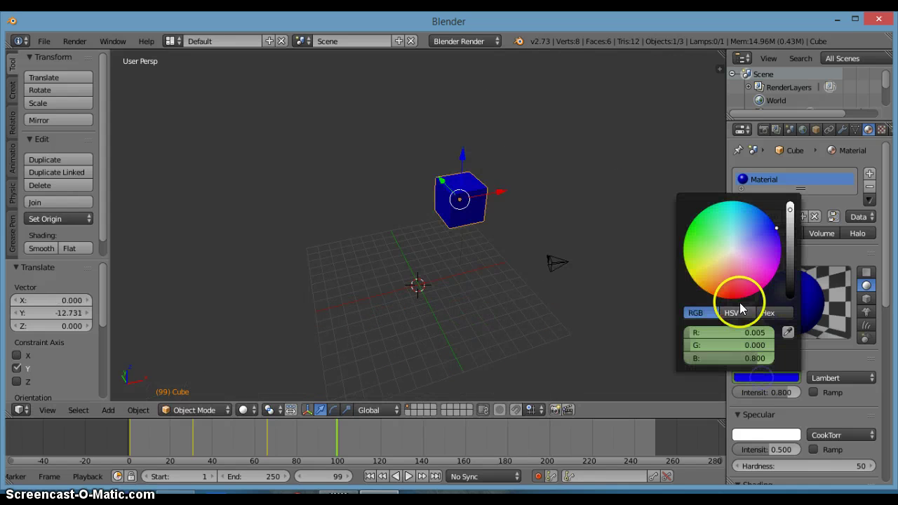
pyautogui.click(696, 283)
pyautogui.moveTo(686, 293); pyautogui.dragTo(617, 226)
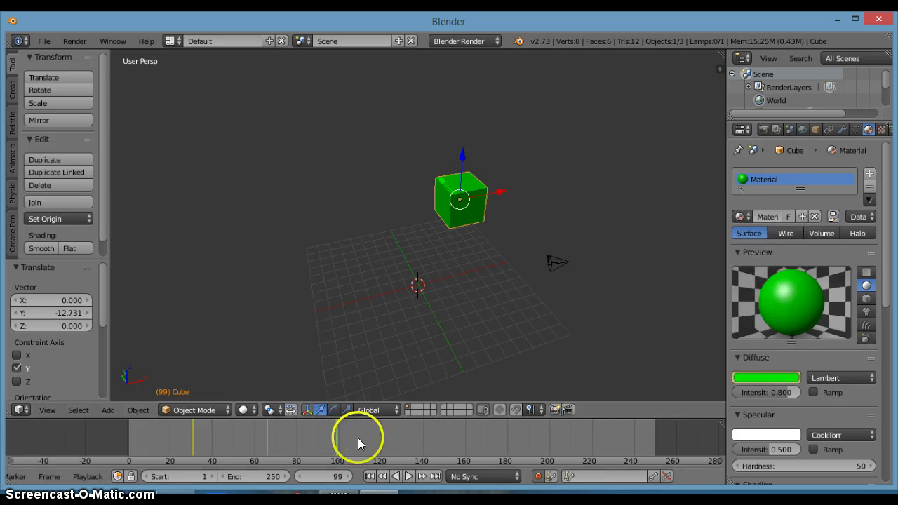
# - At frame 217 move the cube right of the grid, colour it red, then rewind
pyautogui.moveTo(388, 442); pyautogui.dragTo(585, 449)
pyautogui.moveTo(536, 331)
pyautogui.mouseDown(button='middle')
pyautogui.moveTo(322, 239)
pyautogui.moveTo(313, 146)
pyautogui.mouseUp(button='middle')
pyautogui.moveTo(313, 146)
pyautogui.mouseDown()
pyautogui.moveTo(311, 161)
pyautogui.moveTo(173, 137)
pyautogui.moveTo(241, 276)
pyautogui.moveTo(232, 341)
pyautogui.mouseUp()
pyautogui.moveTo(171, 365)
pyautogui.mouseDown()
pyautogui.moveTo(402, 271)
pyautogui.moveTo(471, 223)
pyautogui.moveTo(499, 233)
pyautogui.moveTo(534, 291)
pyautogui.mouseUp()
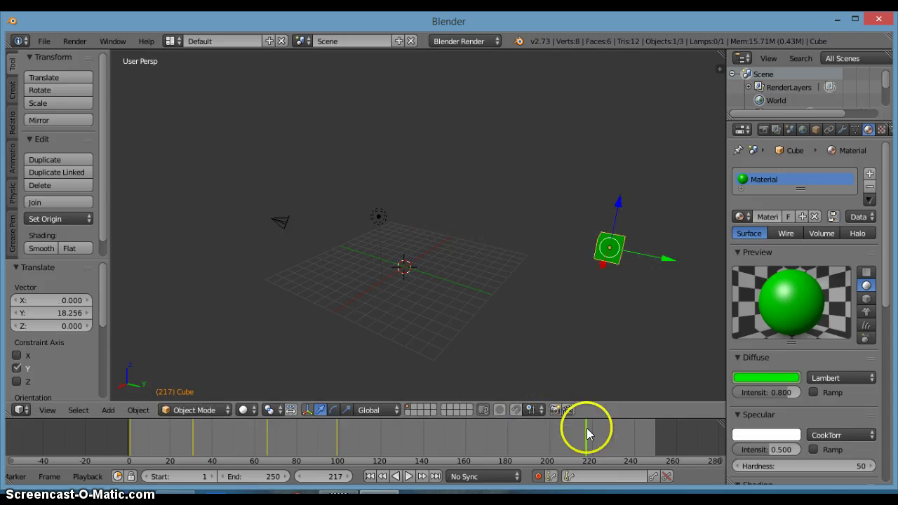
pyautogui.click(786, 377)
pyautogui.moveTo(752, 274)
pyautogui.mouseDown()
pyautogui.moveTo(759, 295)
pyautogui.moveTo(745, 307)
pyautogui.mouseUp()
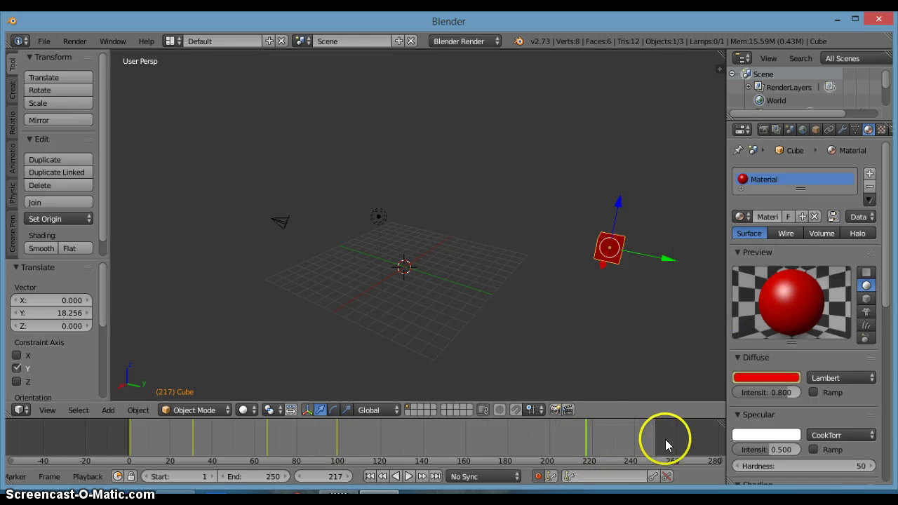
pyautogui.moveTo(614, 451)
pyautogui.mouseDown()
pyautogui.moveTo(325, 465)
pyautogui.moveTo(99, 439)
pyautogui.mouseUp()
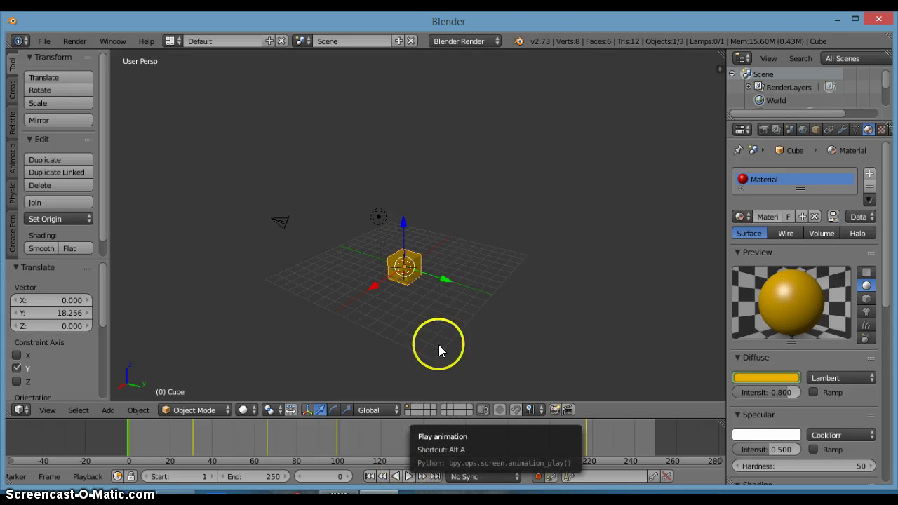
# - Play the animation from a lower frontal view, then stop playback
pyautogui.moveTo(438, 345)
pyautogui.mouseDown(button='middle')
pyautogui.moveTo(430, 321)
pyautogui.moveTo(375, 310)
pyautogui.mouseUp(button='middle')
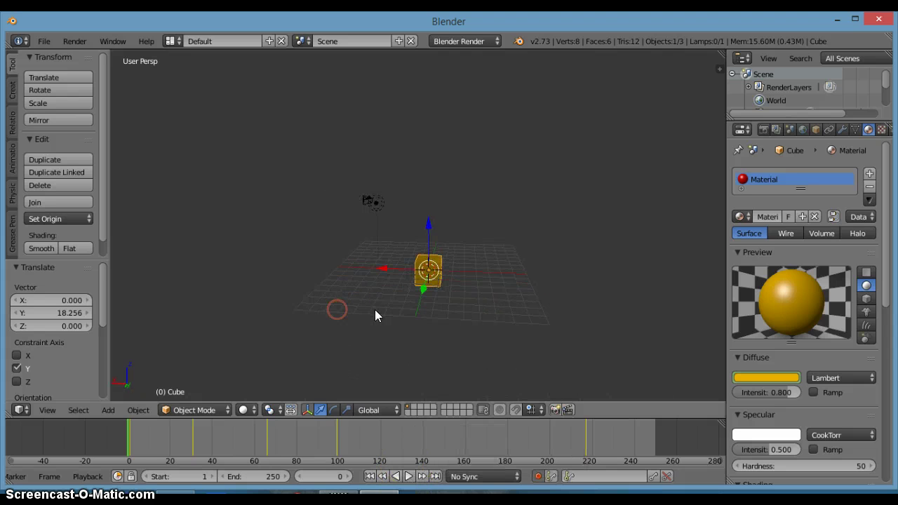
pyautogui.click(408, 479)
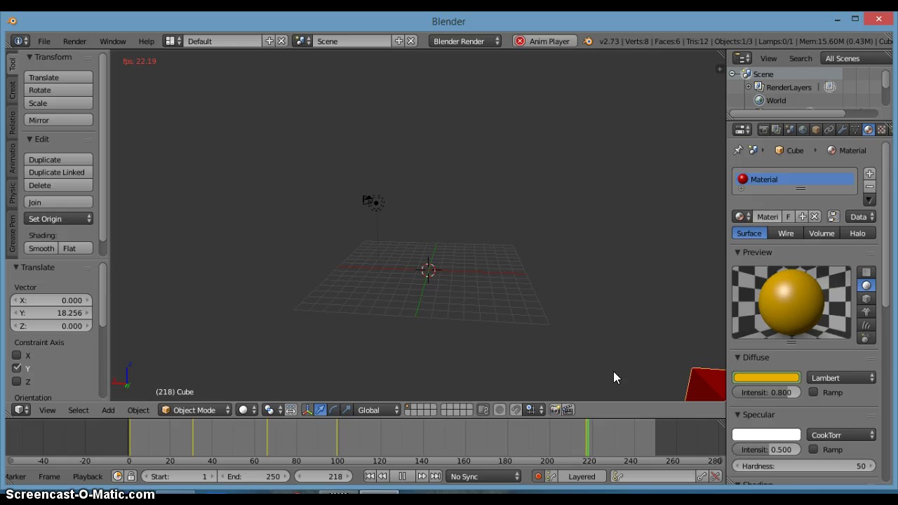
pyautogui.moveTo(609, 333); pyautogui.dragTo(693, 357, button='middle')
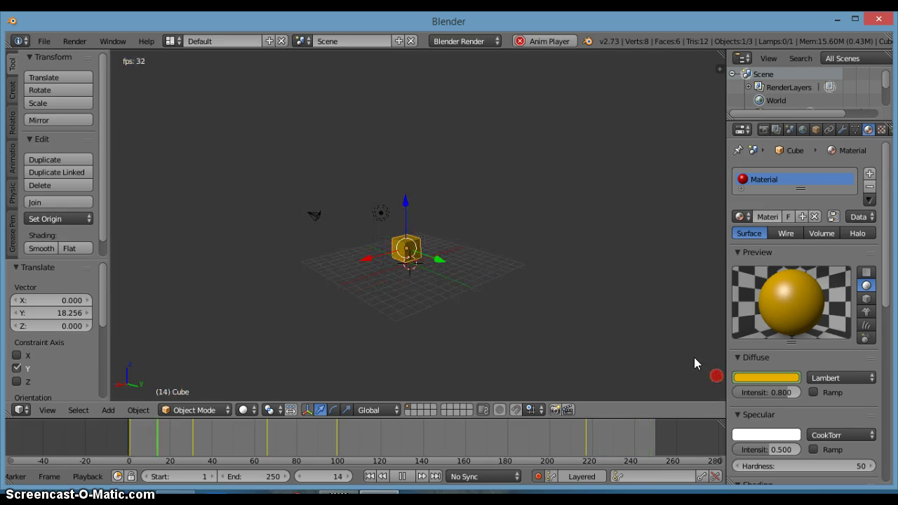
pyautogui.click(402, 476)
# - Scrub the timeline through the green and red sections, stopping at frame 178
pyautogui.scroll(2, 575, 358)
pyautogui.scroll(-3, 574, 355)
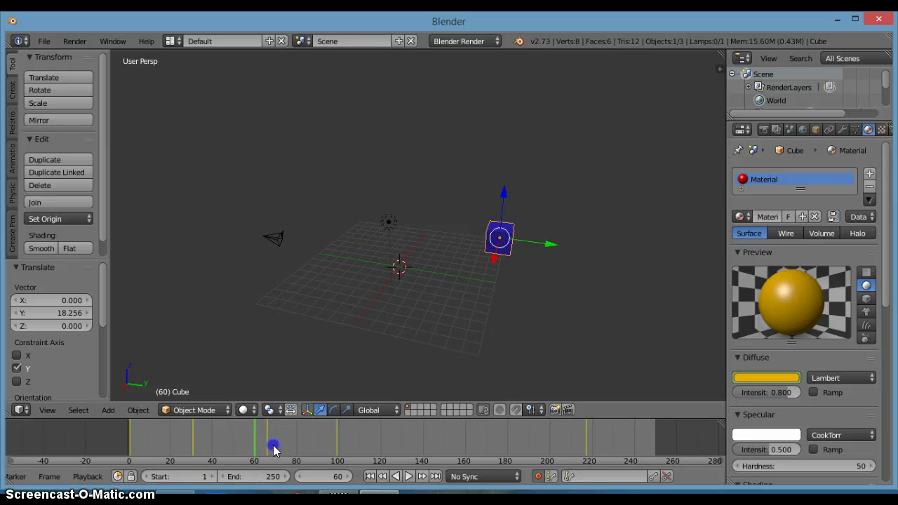
pyautogui.moveTo(274, 449); pyautogui.dragTo(407, 442)
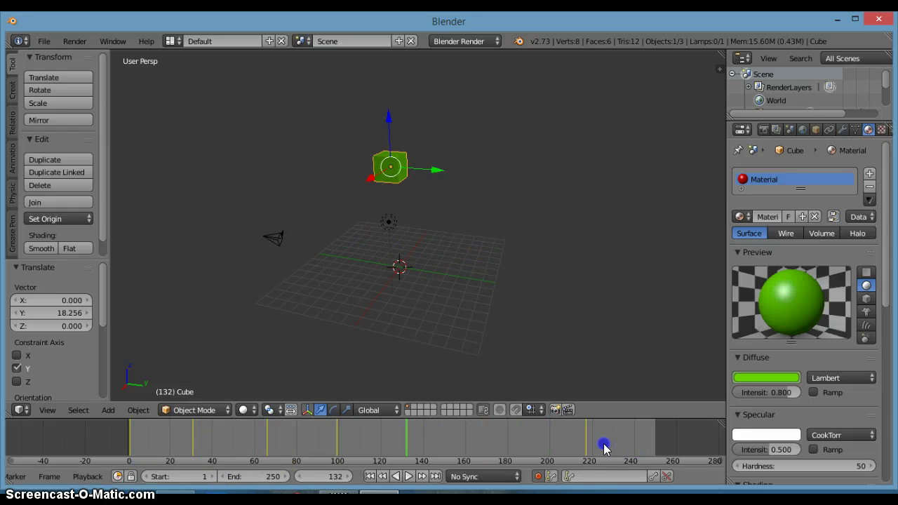
pyautogui.moveTo(604, 448)
pyautogui.mouseDown()
pyautogui.moveTo(605, 465)
pyautogui.moveTo(618, 453)
pyautogui.moveTo(501, 456)
pyautogui.mouseUp()
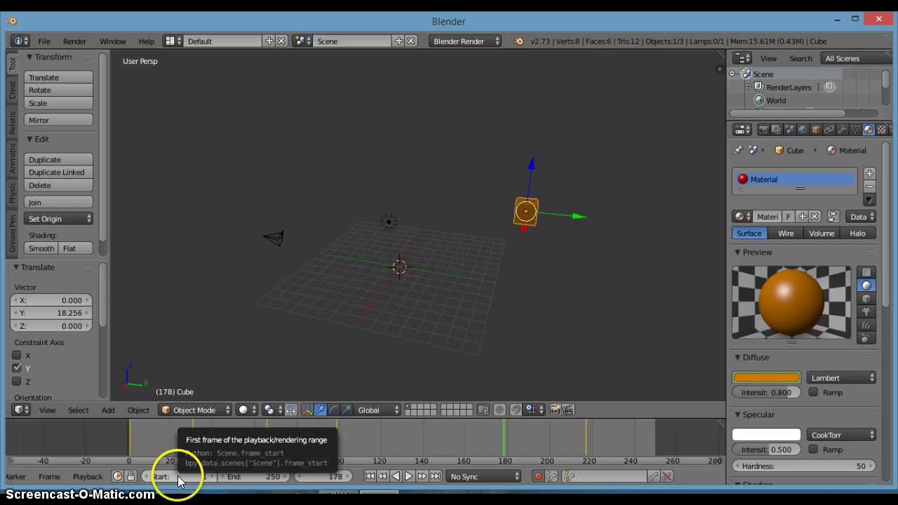
# - Lower the Timeline end frame to 220 and scrub back to an early frame
pyautogui.click(279, 478)
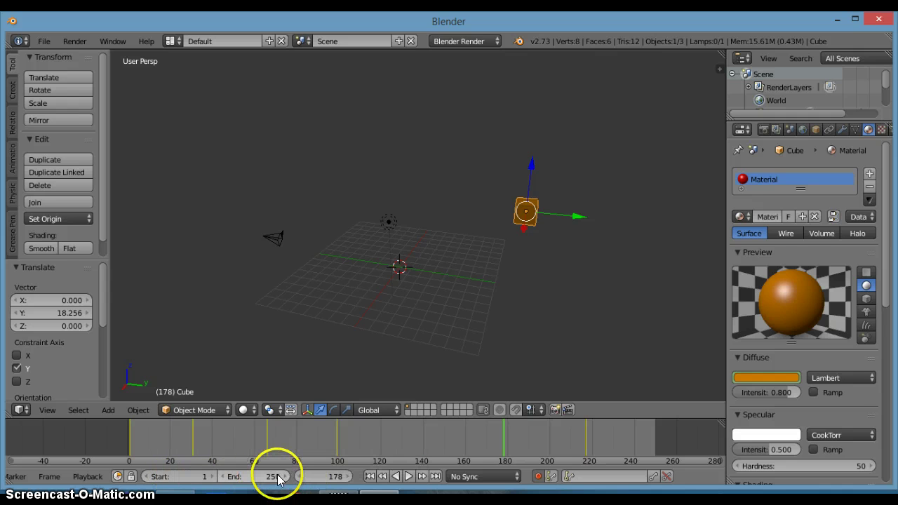
pyautogui.moveTo(278, 479)
pyautogui.mouseDown()
pyautogui.moveTo(231, 478)
pyautogui.moveTo(241, 481)
pyautogui.mouseUp()
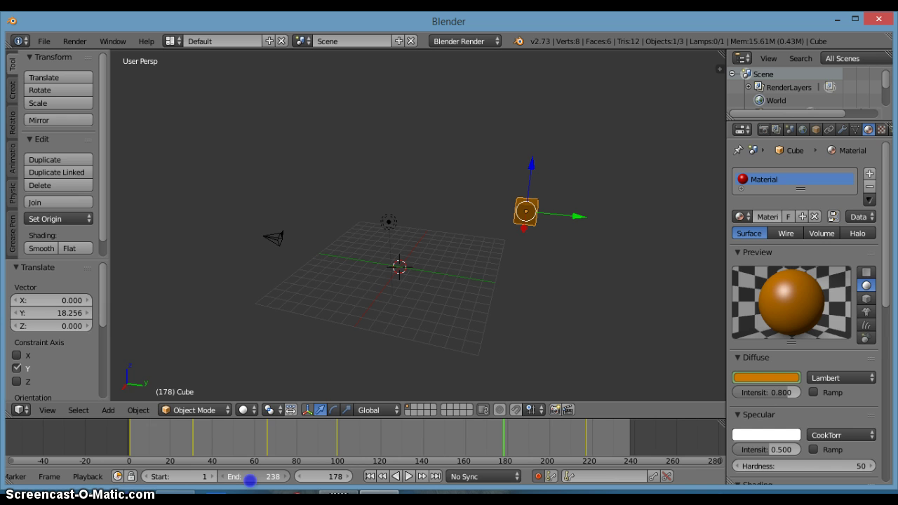
pyautogui.moveTo(236, 33)
pyautogui.mouseDown()
pyautogui.moveTo(260, 33)
pyautogui.moveTo(146, 40)
pyautogui.mouseUp()
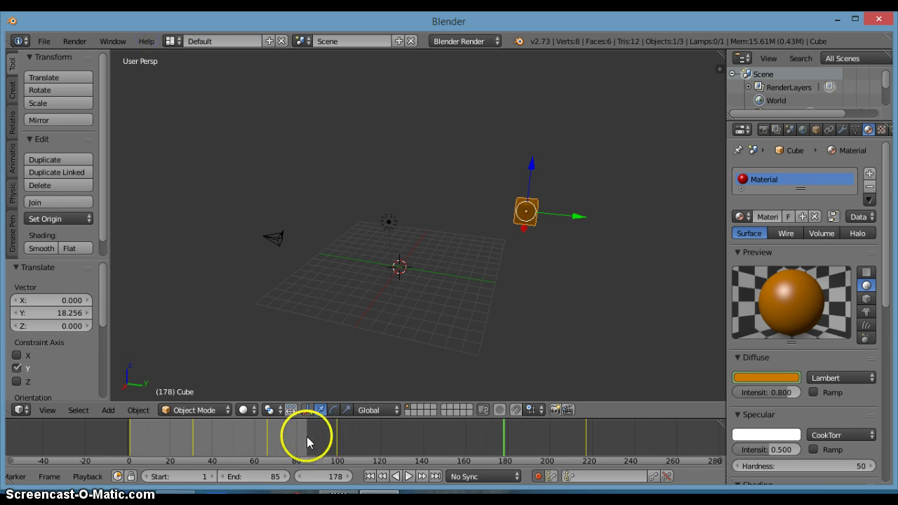
pyautogui.moveTo(301, 438)
pyautogui.mouseDown()
pyautogui.moveTo(255, 451)
pyautogui.moveTo(137, 449)
pyautogui.mouseUp()
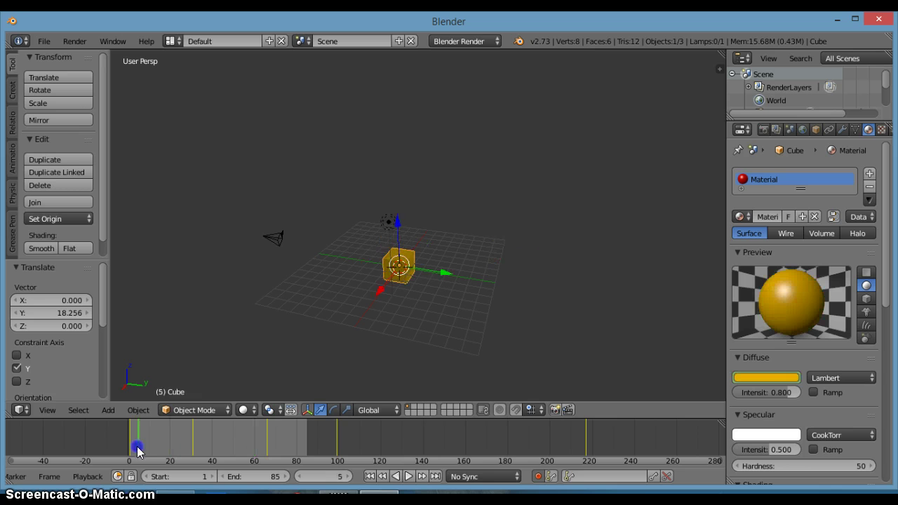
# - Play and stop the animation, scrub the early frames, and readjust the end frame
pyautogui.click(411, 477)
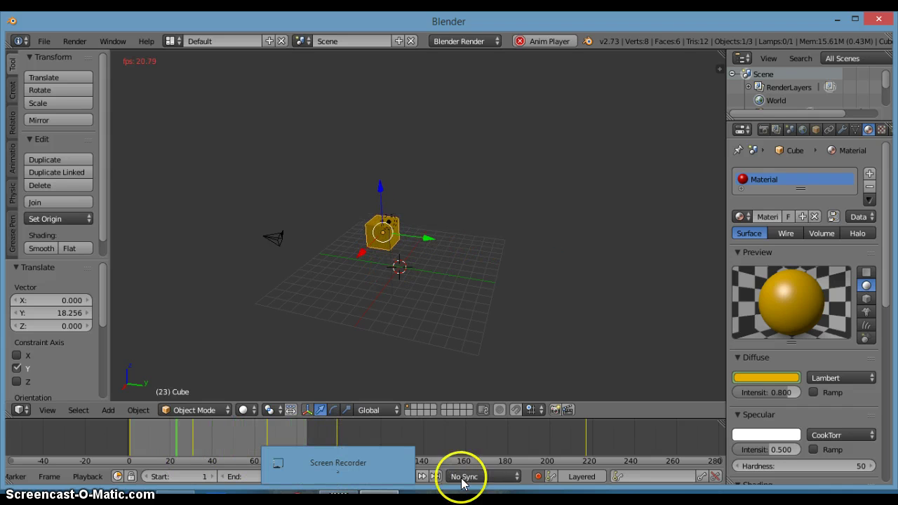
pyautogui.click(402, 476)
pyautogui.moveTo(231, 437); pyautogui.dragTo(118, 457)
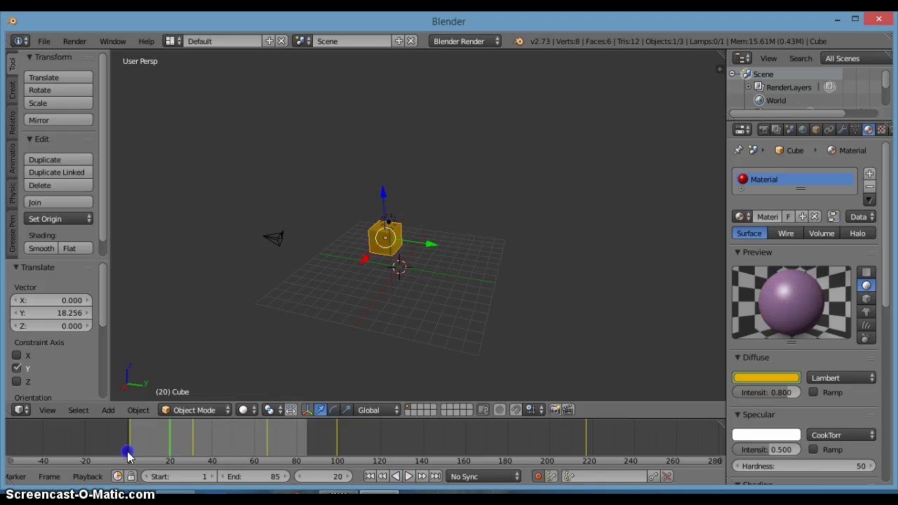
pyautogui.moveTo(257, 476); pyautogui.dragTo(365, 481)
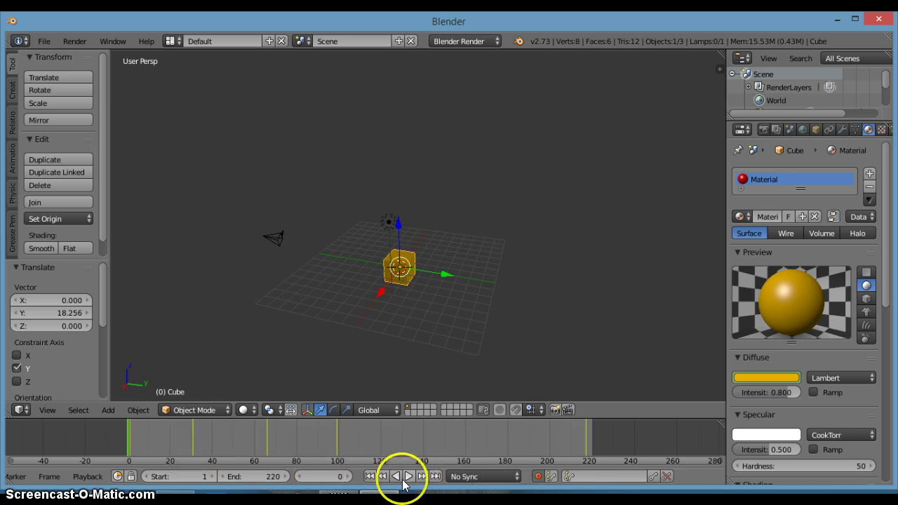
# - Replay the animation, then scrub back to frame 3 with the cube yellow again
pyautogui.click(407, 476)
pyautogui.click(405, 477)
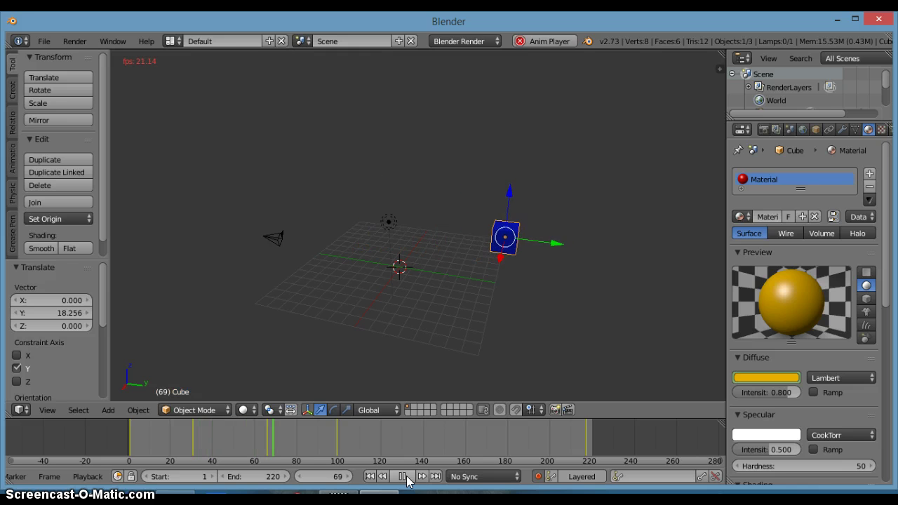
pyautogui.click(407, 477)
pyautogui.moveTo(327, 442); pyautogui.dragTo(136, 454)
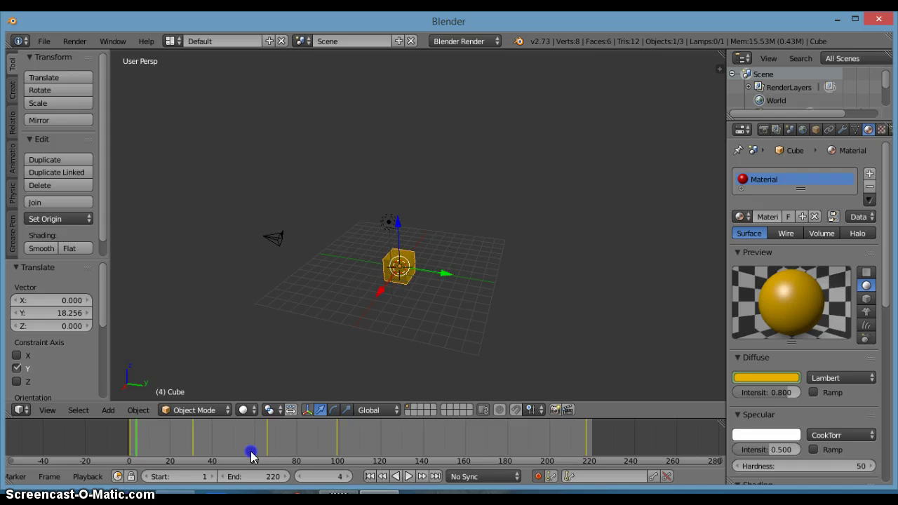
pyautogui.moveTo(251, 456); pyautogui.dragTo(172, 451)
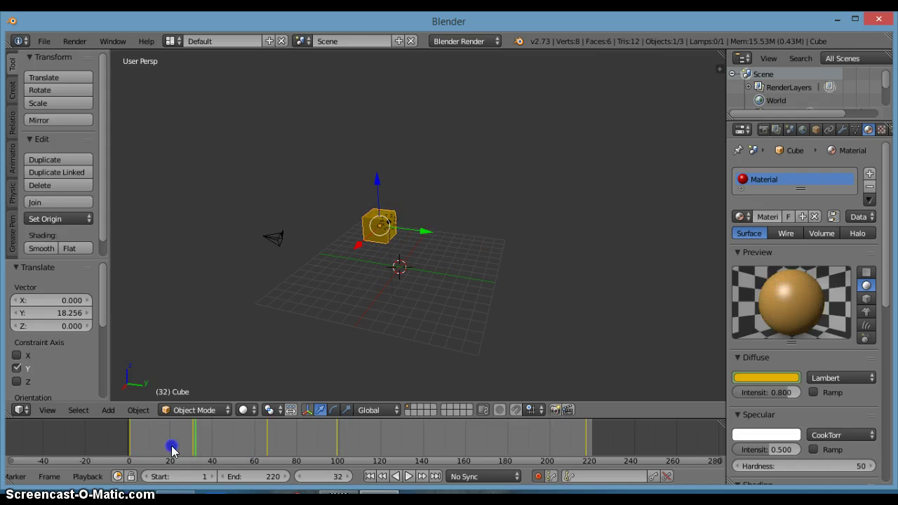
pyautogui.moveTo(172, 450); pyautogui.dragTo(135, 449)
pyautogui.moveTo(419, 324)
pyautogui.mouseDown(button='middle')
pyautogui.moveTo(523, 340)
pyautogui.moveTo(494, 347)
pyautogui.mouseUp(button='middle')
pyautogui.scroll(2, 575, 321)
pyautogui.scroll(2, 518, 270)
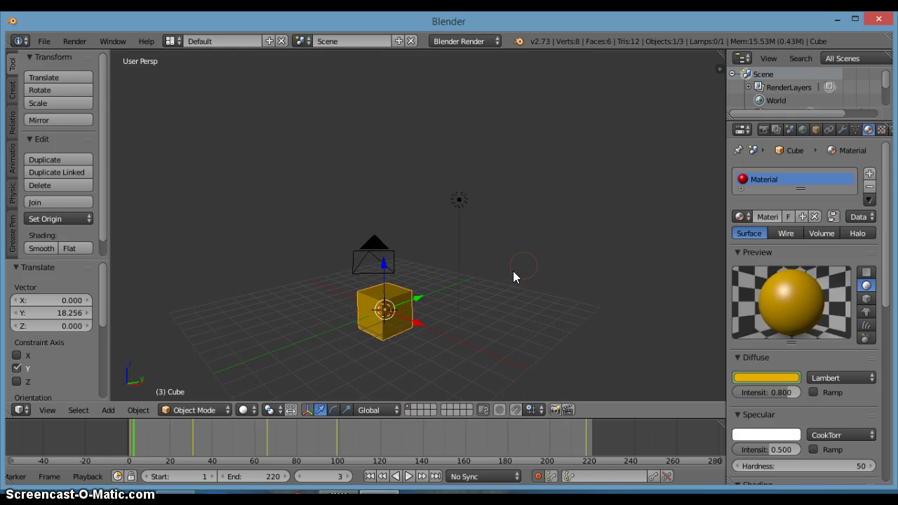
# - Play the cube animation in Numpad 0 camera view, then rewind to frame 0
pyautogui.press('KP_0')
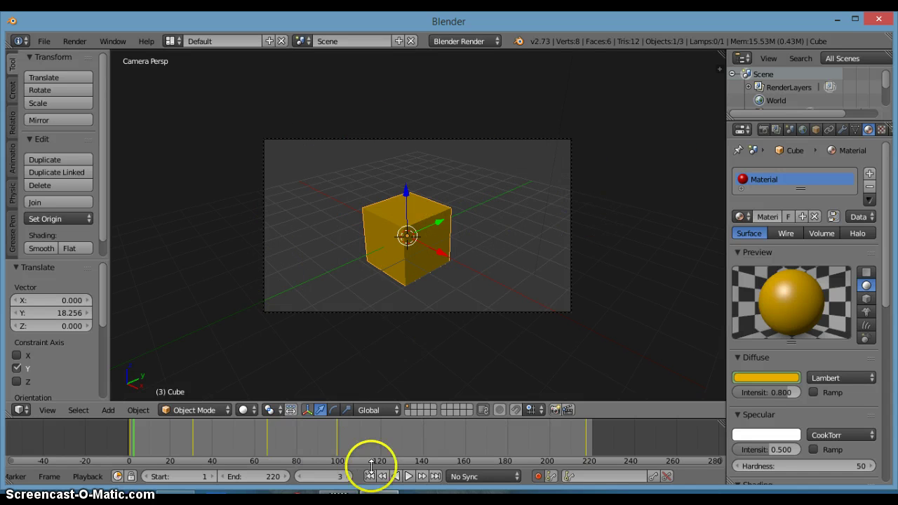
pyautogui.click(407, 477)
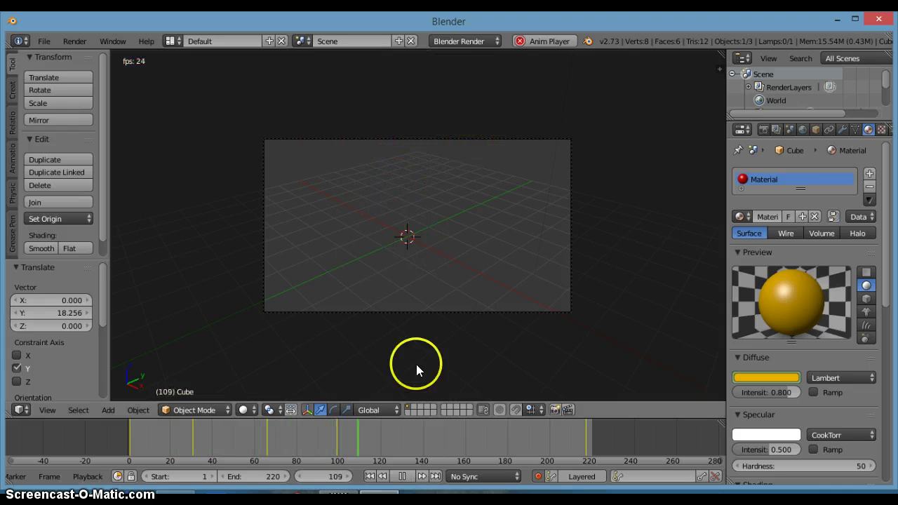
pyautogui.click(408, 476)
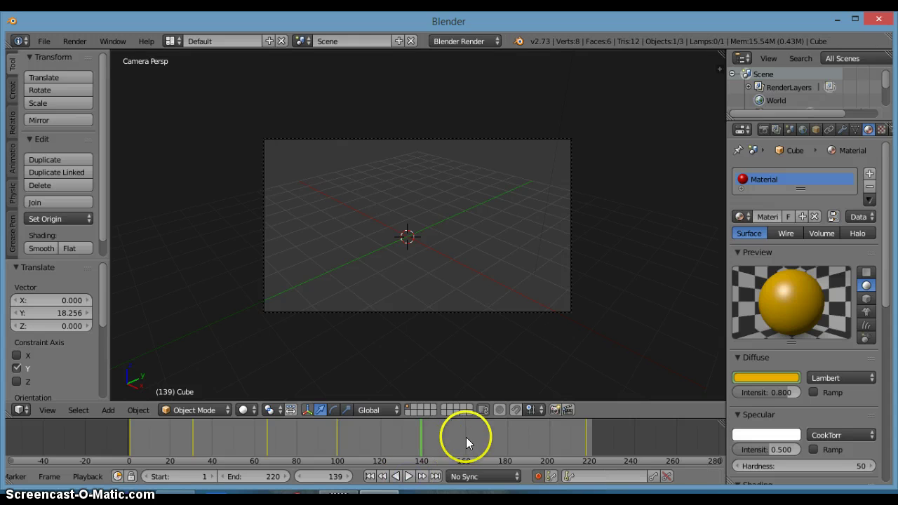
pyautogui.moveTo(470, 436); pyautogui.dragTo(153, 468)
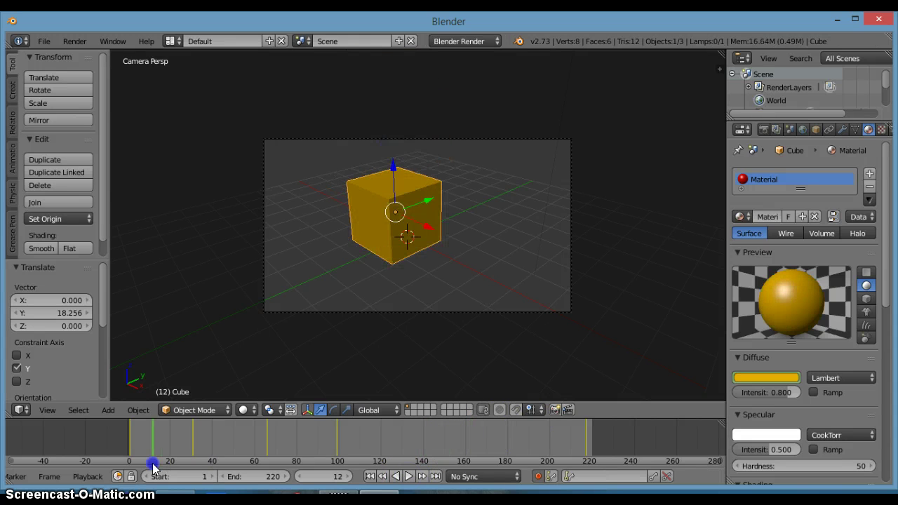
pyautogui.click(120, 464)
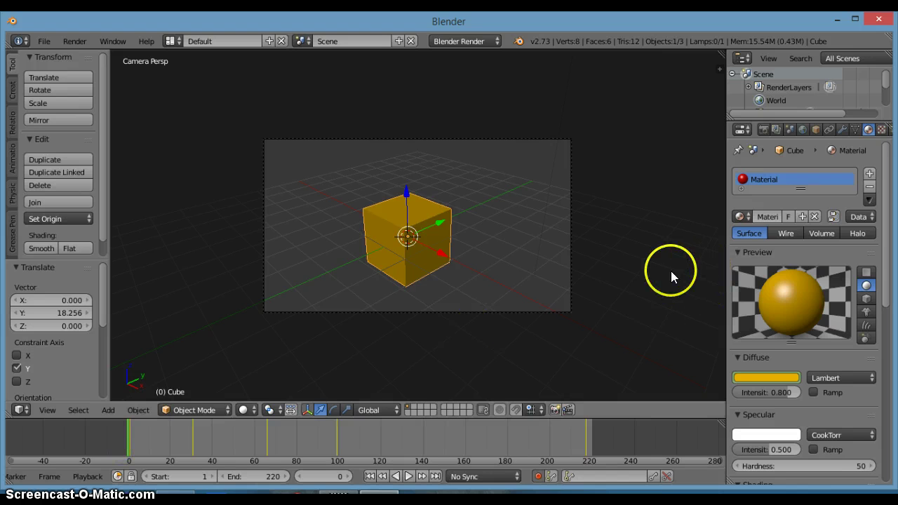
# - Enable Lock Camera to View, then orbit the camera back to frame the grid and cube
pyautogui.press('n')
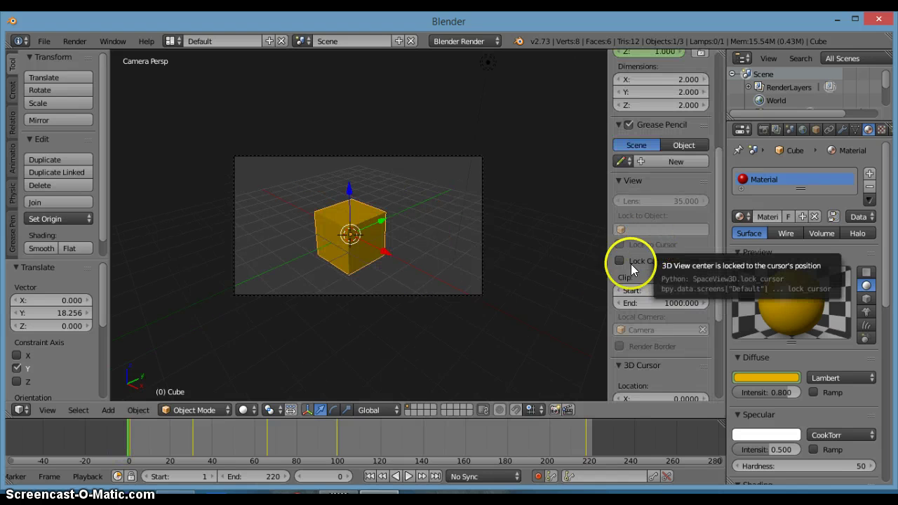
pyautogui.scroll(2, 636, 274)
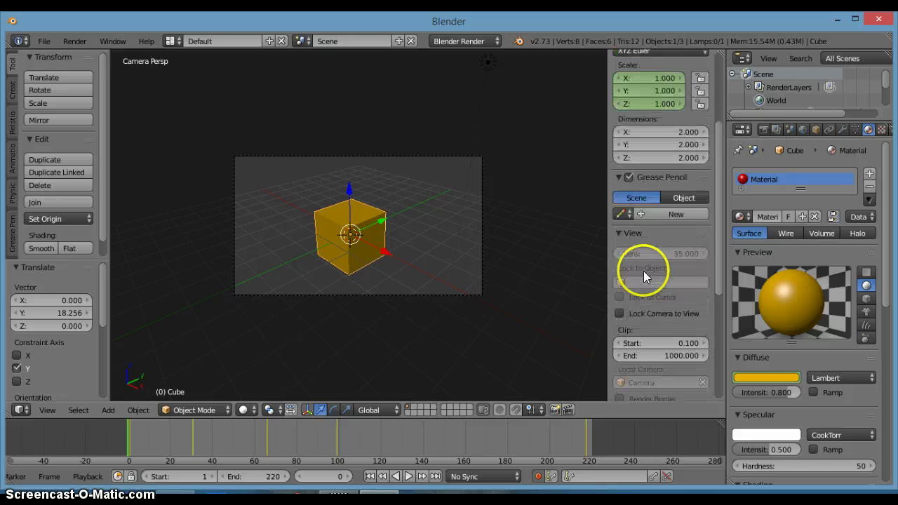
pyautogui.scroll(3, 643, 271)
pyautogui.scroll(2, 661, 270)
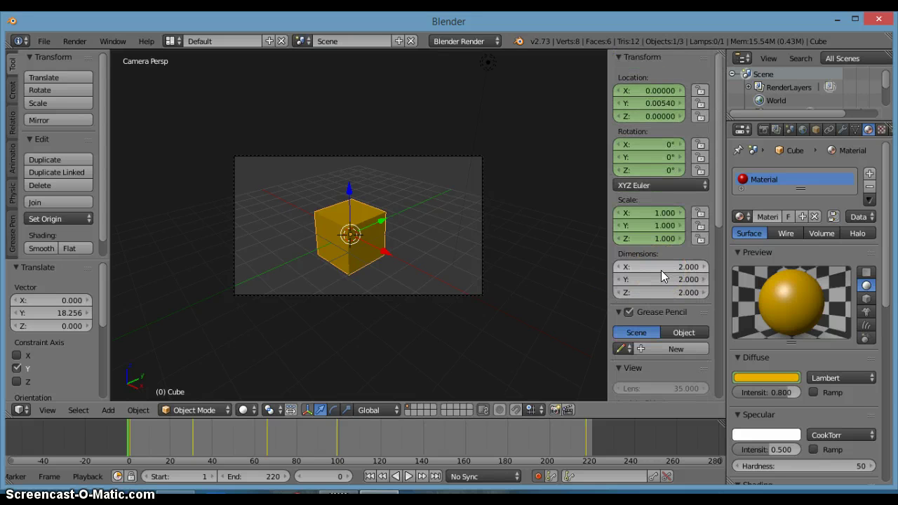
pyautogui.scroll(-2, 660, 270)
pyautogui.scroll(-2, 660, 270)
pyautogui.scroll(-2, 661, 270)
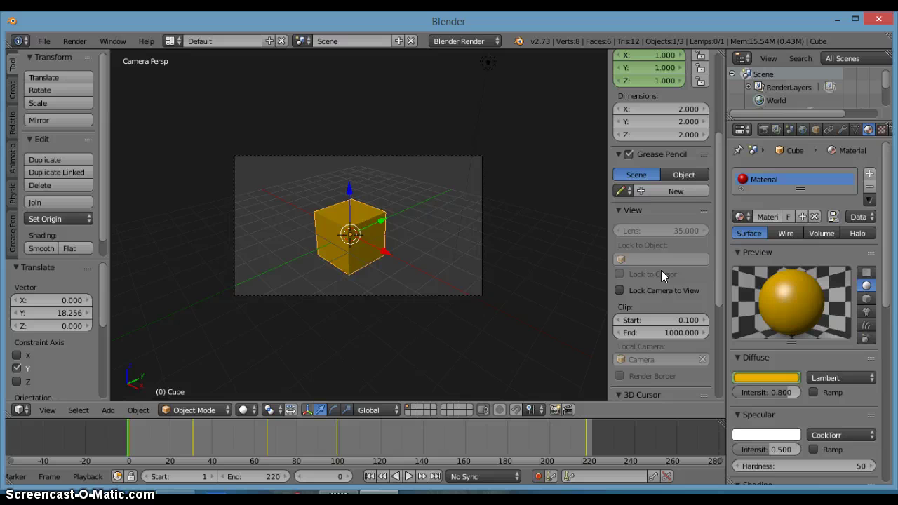
pyautogui.click(620, 292)
pyautogui.moveTo(396, 235)
pyautogui.mouseDown(button='middle')
pyautogui.moveTo(375, 251)
pyautogui.moveTo(470, 192)
pyautogui.moveTo(369, 253)
pyautogui.moveTo(397, 184)
pyautogui.moveTo(407, 250)
pyautogui.moveTo(373, 232)
pyautogui.moveTo(439, 242)
pyautogui.moveTo(369, 204)
pyautogui.mouseUp(button='middle')
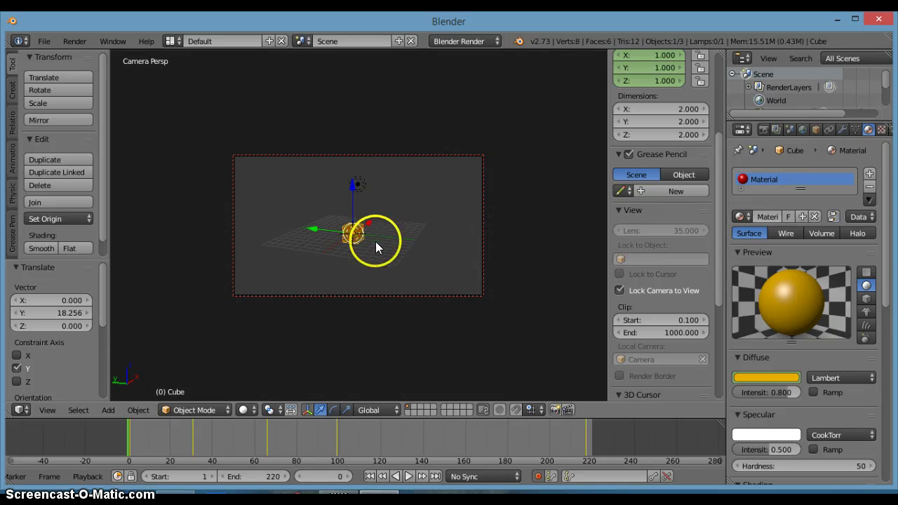
pyautogui.moveTo(375, 246)
pyautogui.mouseDown(button='middle')
pyautogui.moveTo(385, 244)
pyautogui.moveTo(327, 260)
pyautogui.moveTo(223, 257)
pyautogui.moveTo(331, 262)
pyautogui.moveTo(376, 240)
pyautogui.moveTo(372, 261)
pyautogui.mouseUp(button='middle')
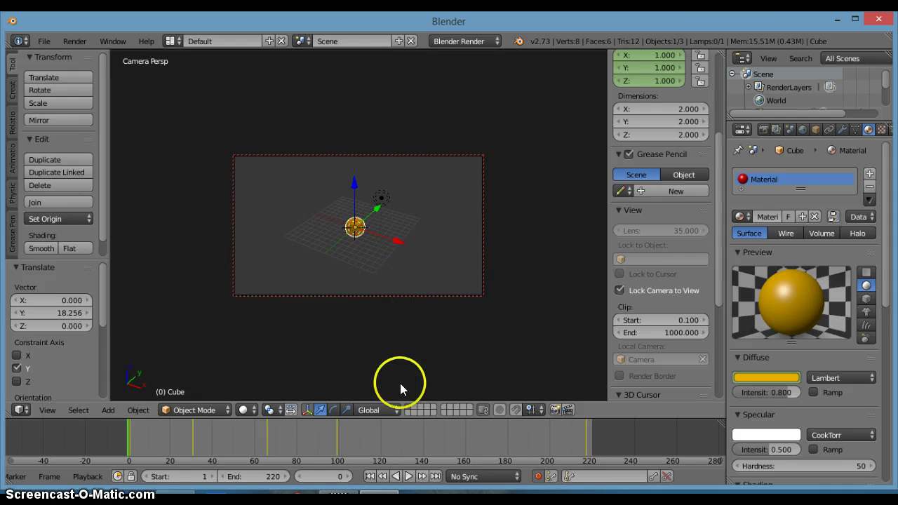
pyautogui.click(408, 476)
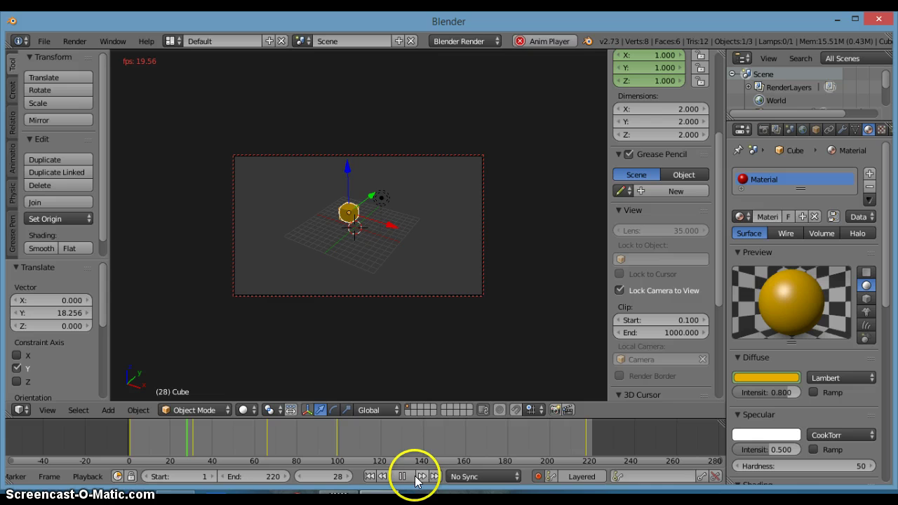
pyautogui.click(402, 476)
pyautogui.moveTo(224, 435); pyautogui.dragTo(94, 427)
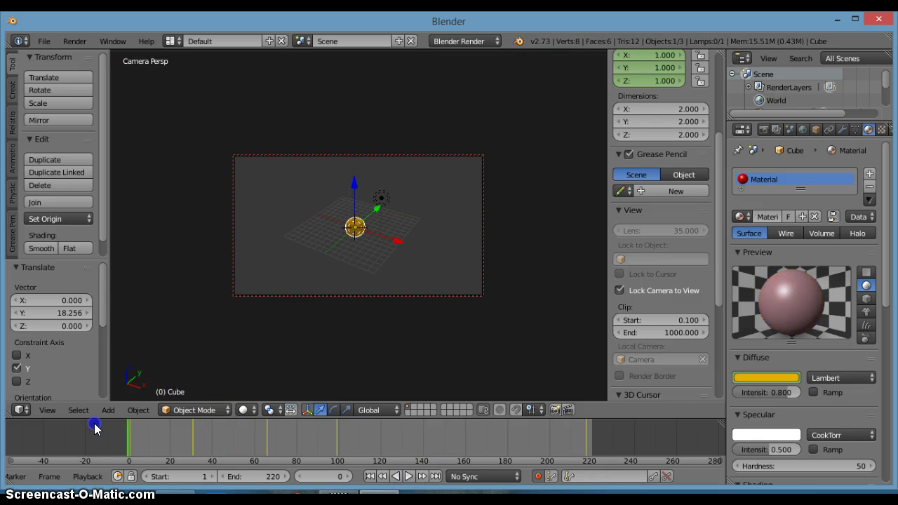